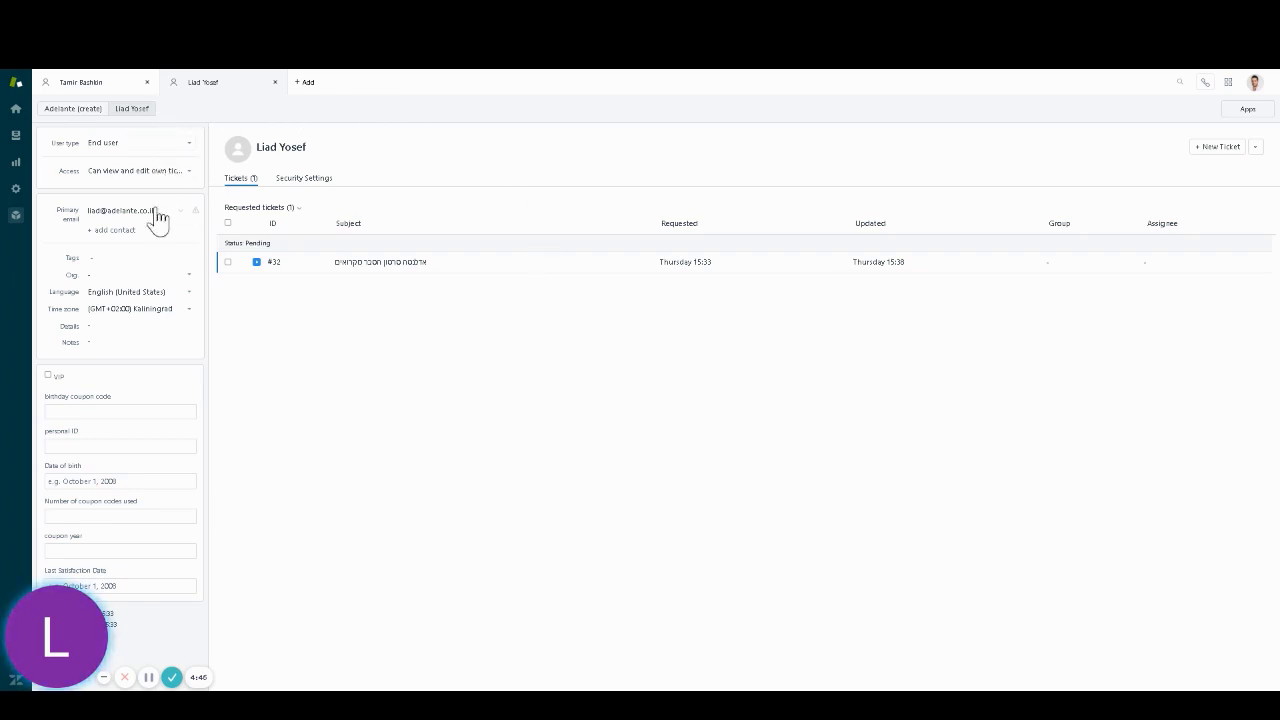
Step: Open the VIP checkbox field in the user fields settings and examine its title and tag
mouse_move(89, 280)
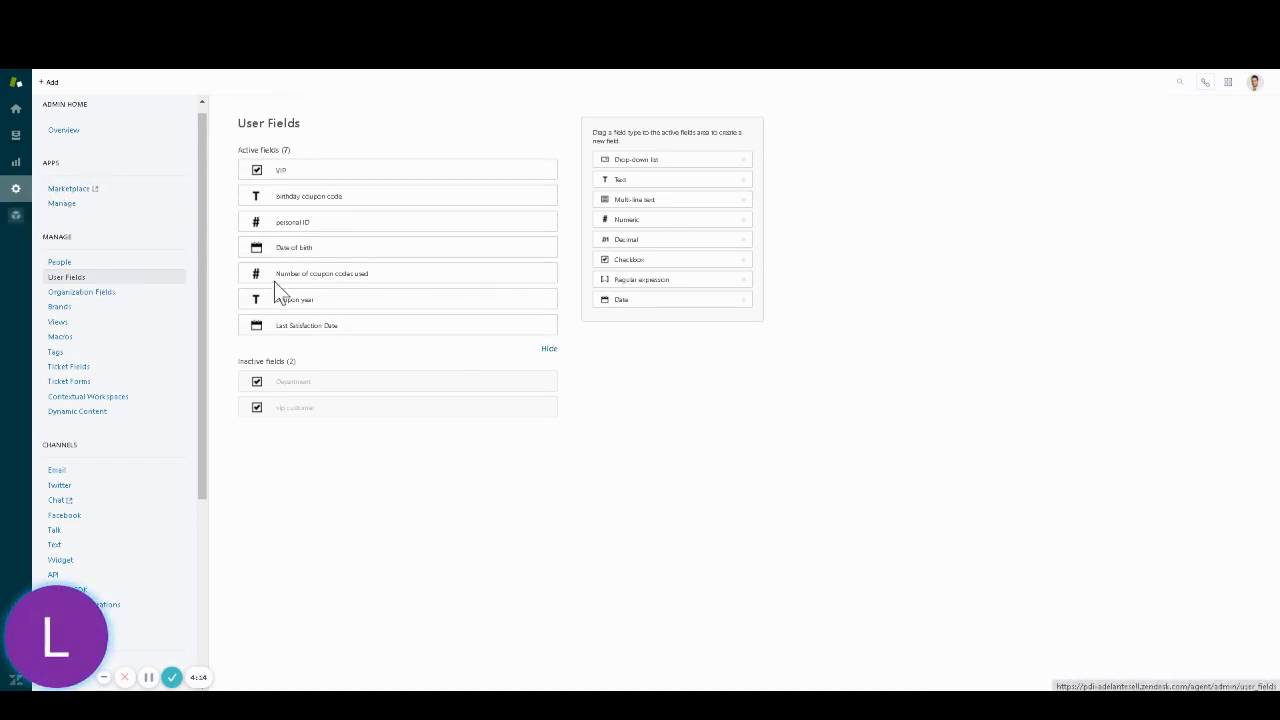
left_click(298, 177)
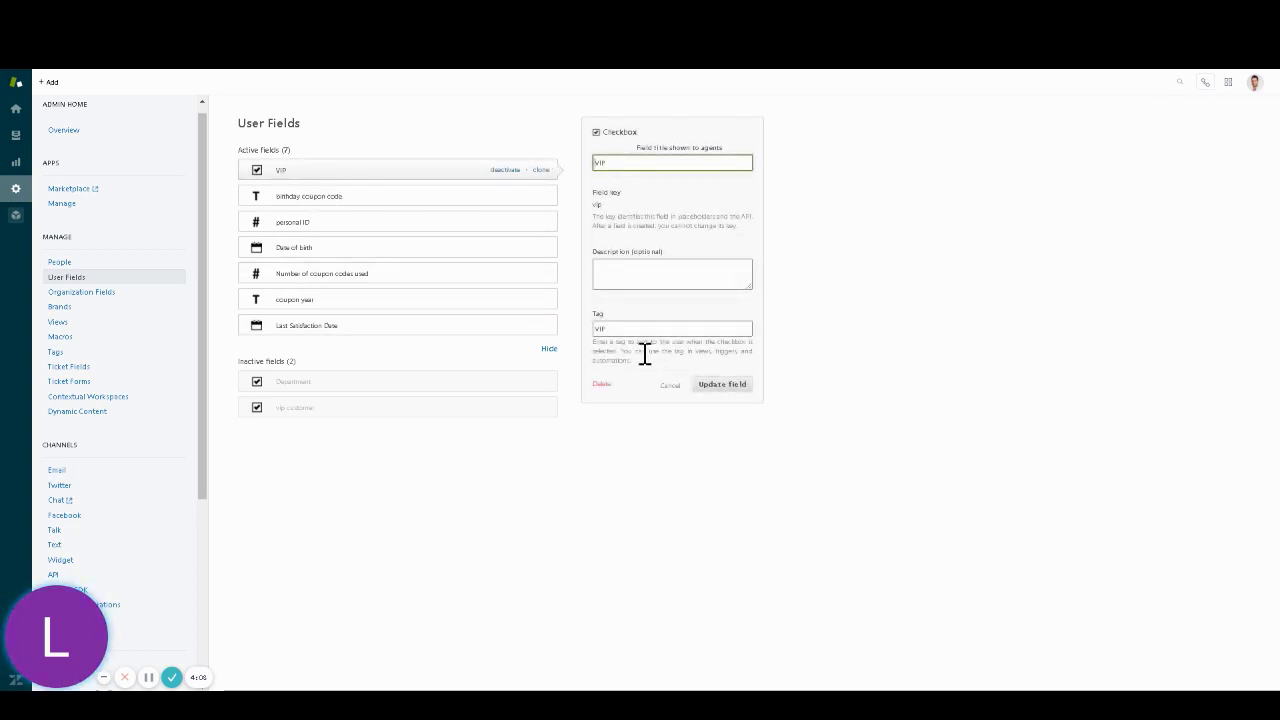
left_click(628, 325)
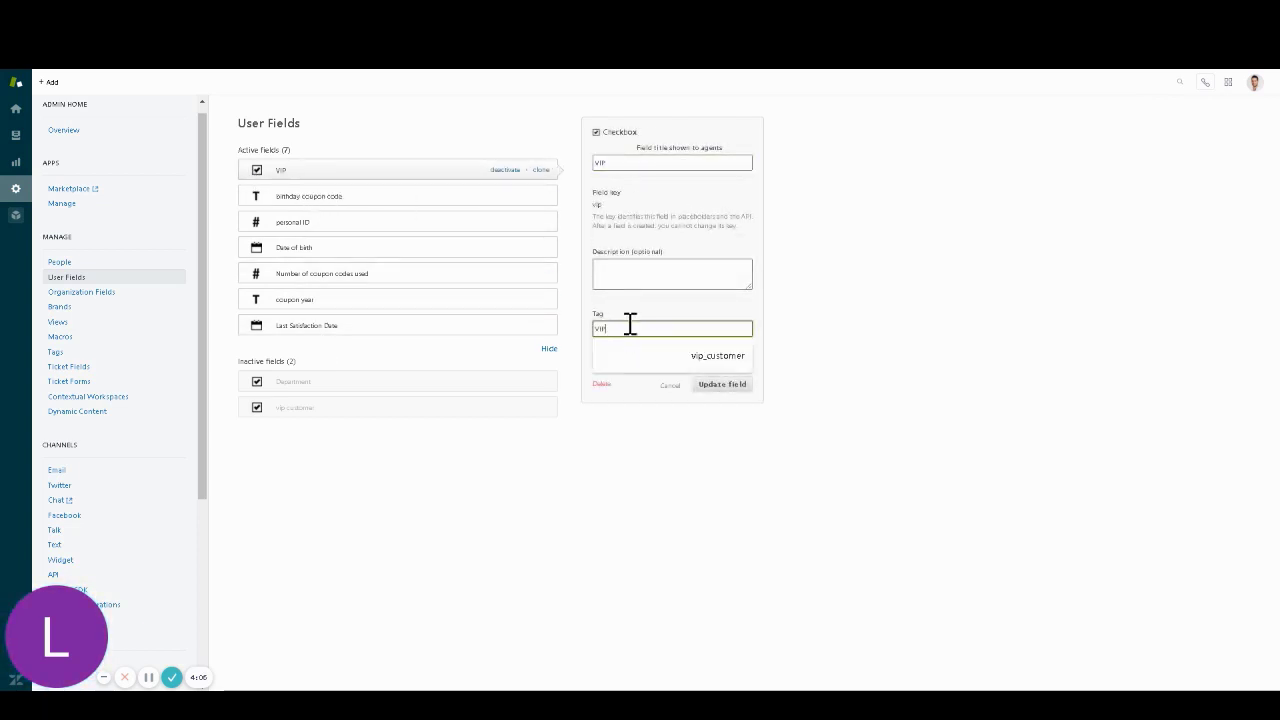
double_click(617, 163)
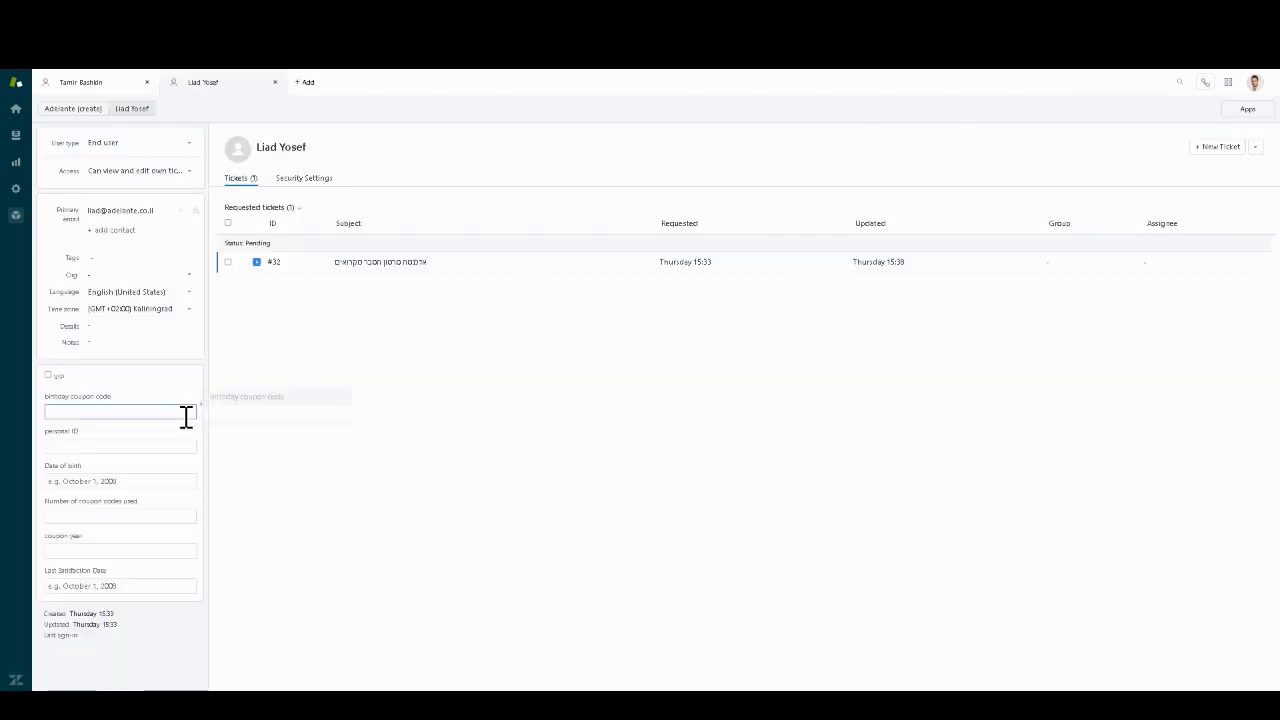
Step: Mark the end user as VIP on their profile
left_click(47, 375)
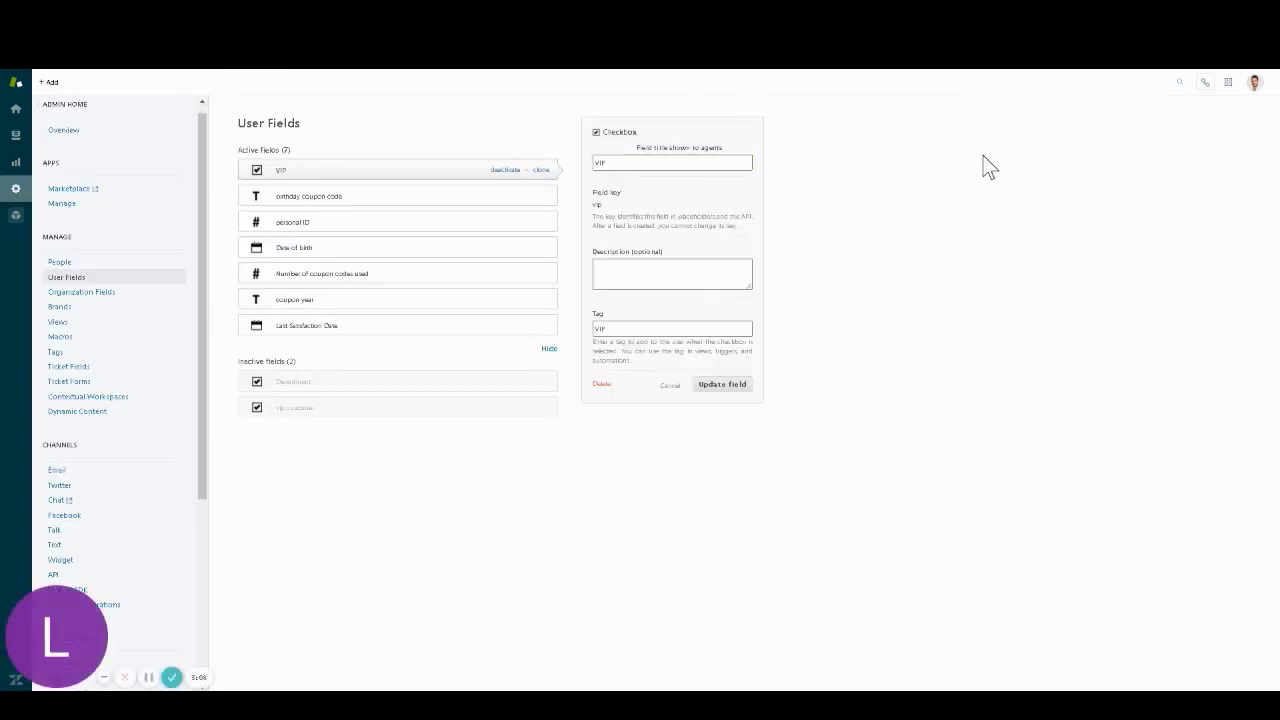
Step: Start a new drop-down user field titled Department with the field key department
left_click(85, 280)
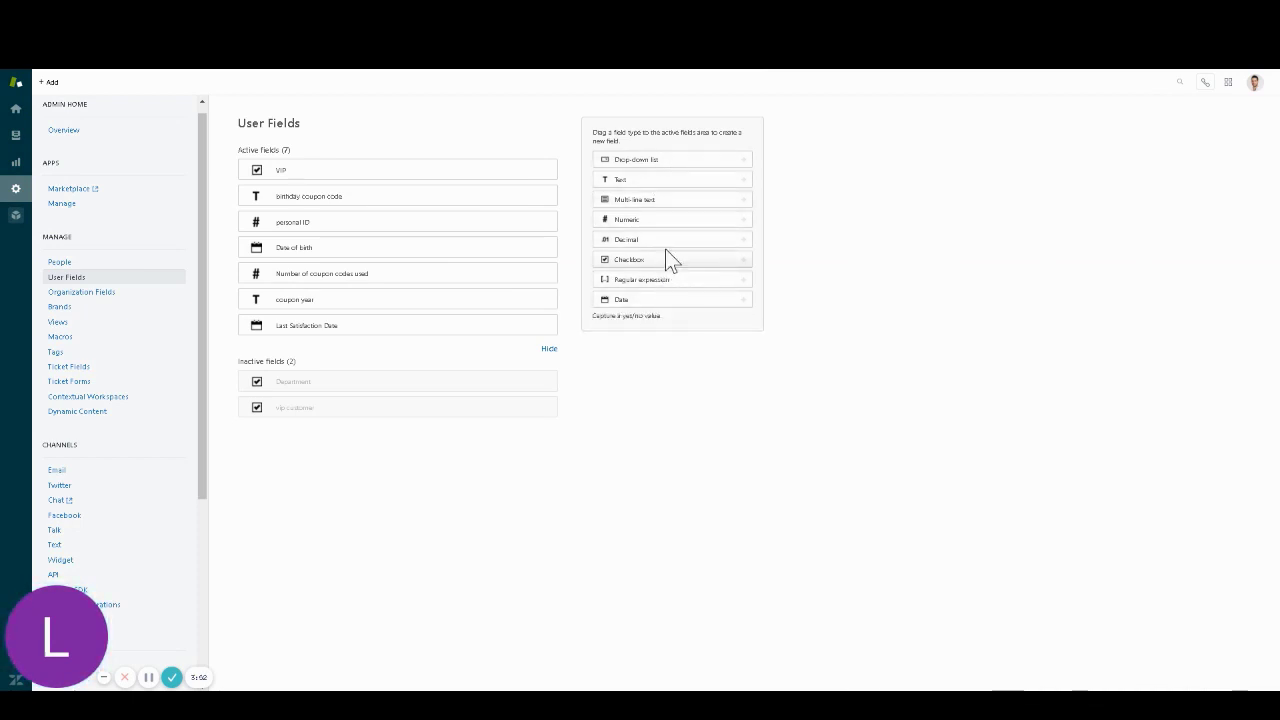
left_click(666, 162)
left_click(635, 163)
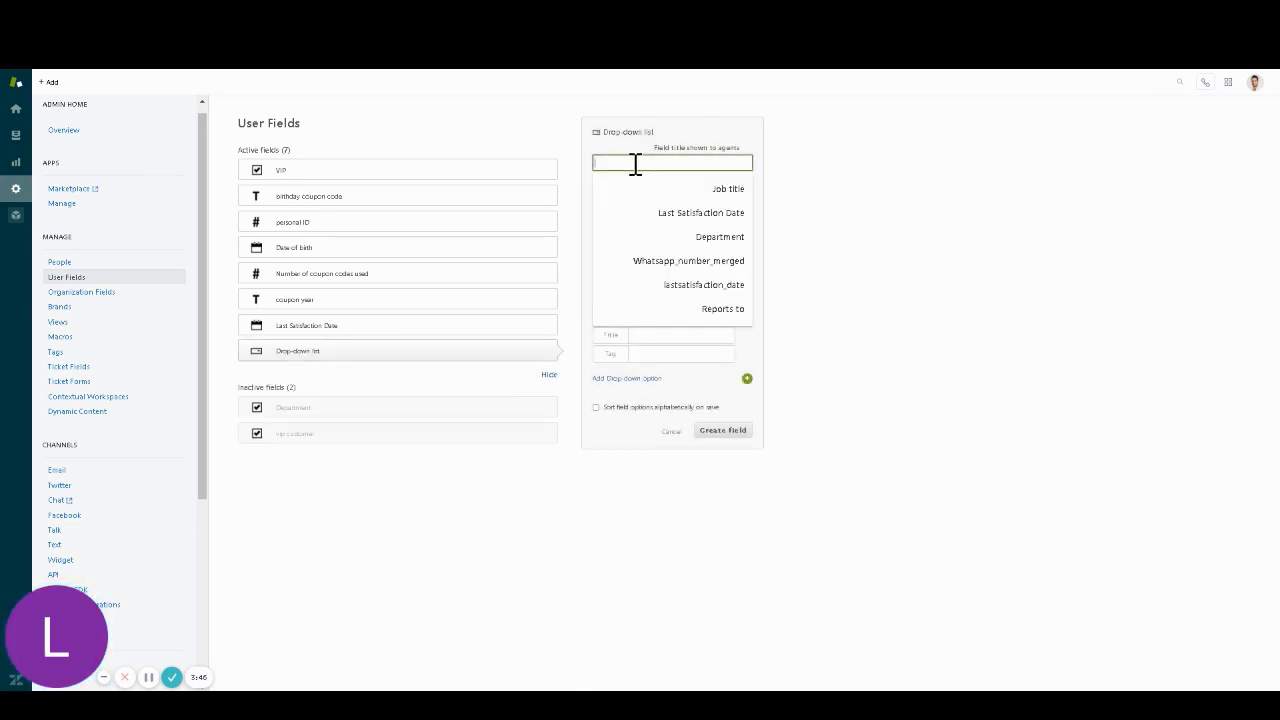
key("Down")
key("Down")
key("Down")
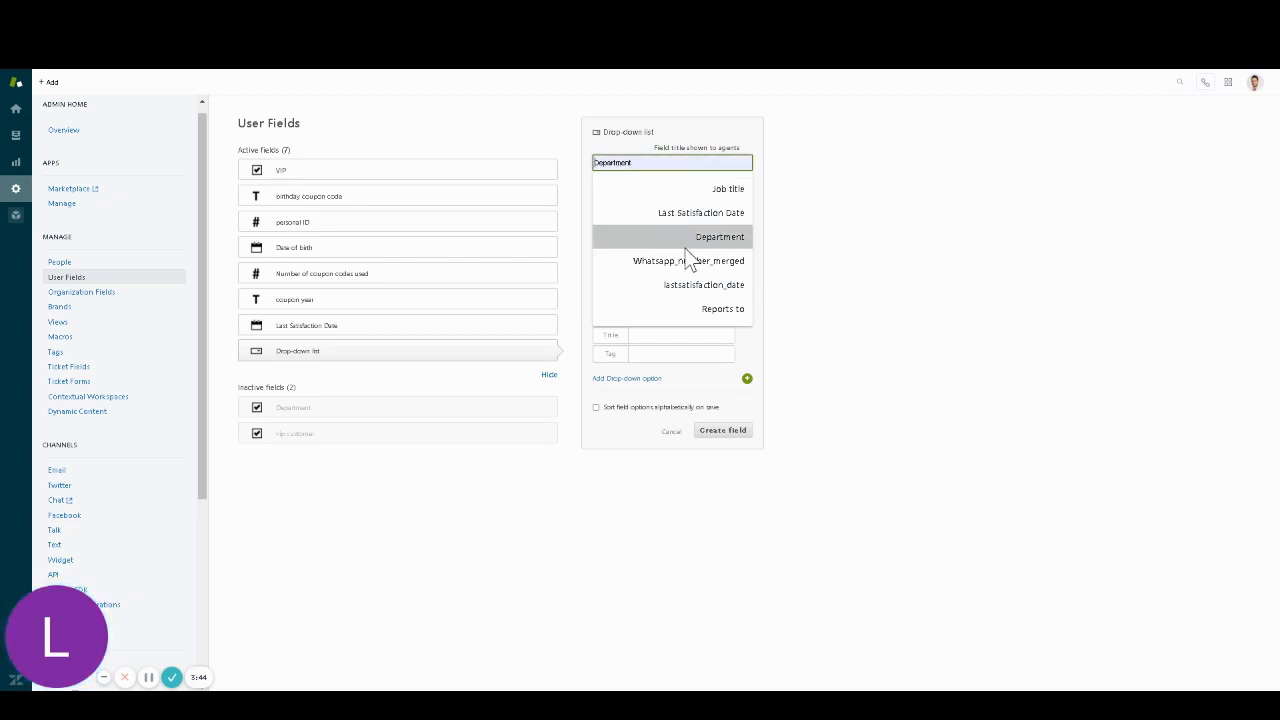
key("Return")
left_click(650, 206)
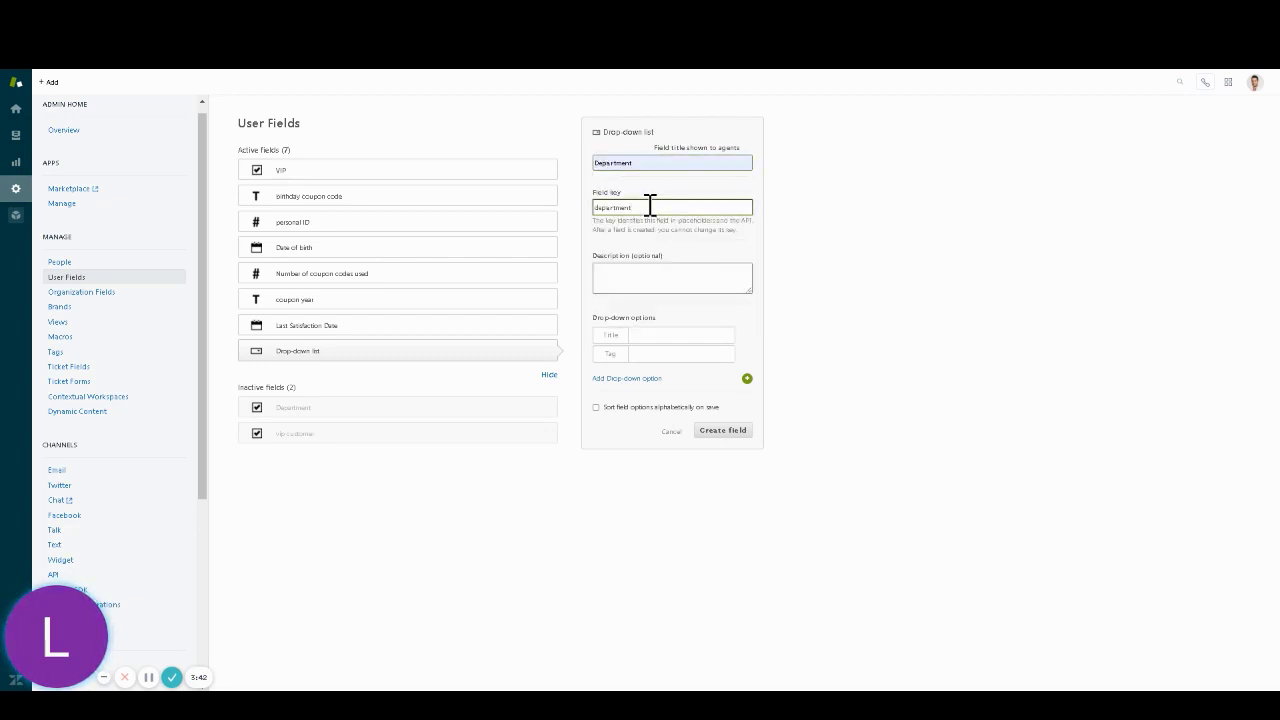
Step: Copy the field key text and reuse it to title the first drop-down option "department 1"
double_click(650, 206)
left_click(856, 205)
left_click_drag(657, 170, 582, 180)
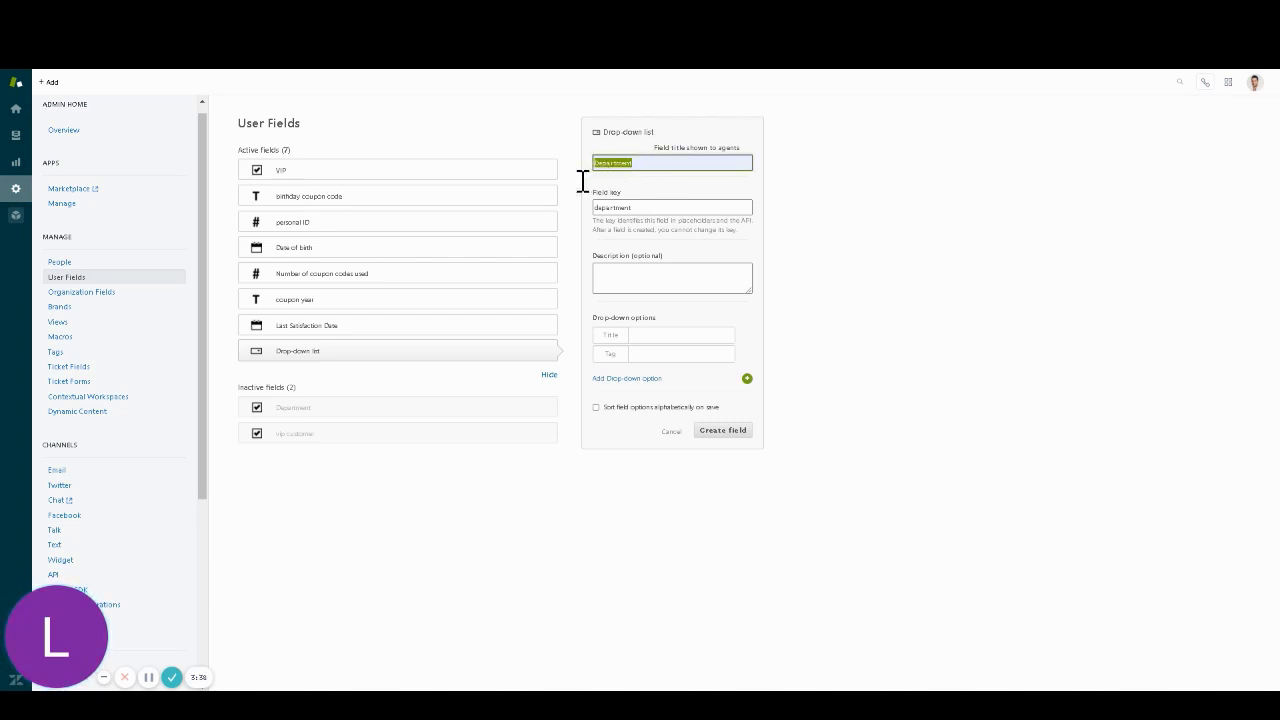
left_click_drag(657, 214, 589, 214)
key("ctrl+c")
left_click(661, 208)
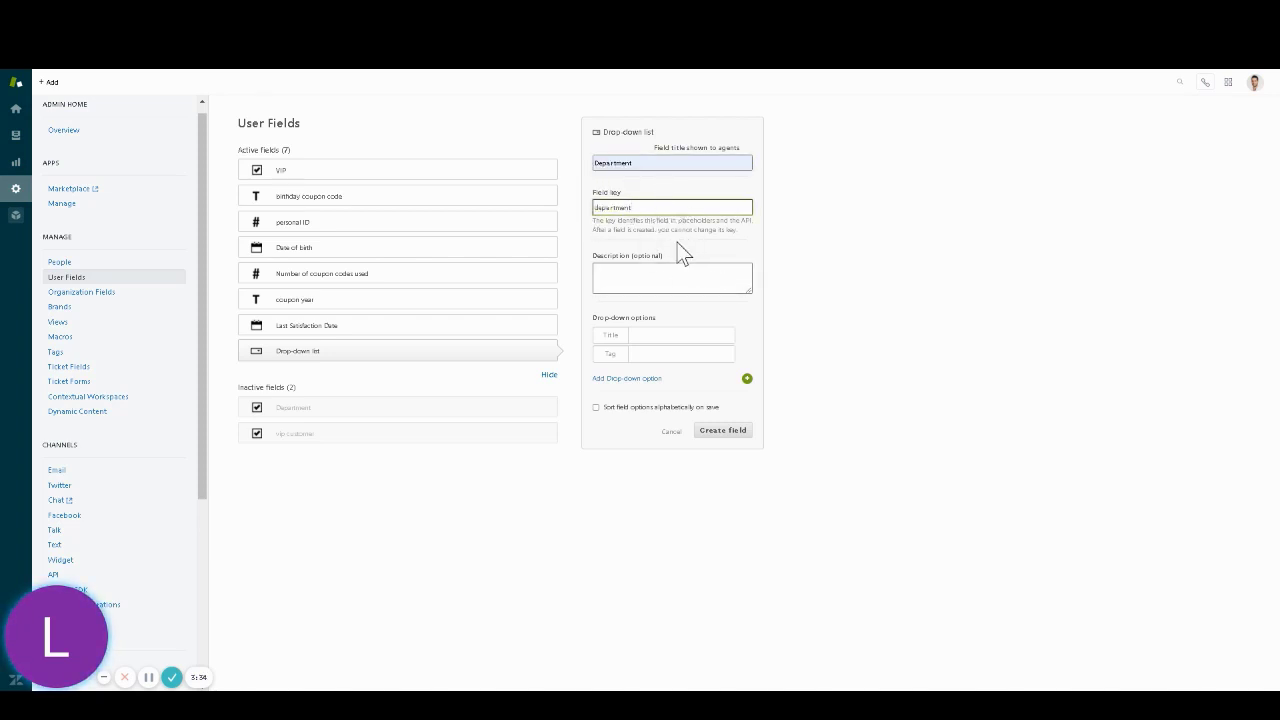
left_click(651, 282)
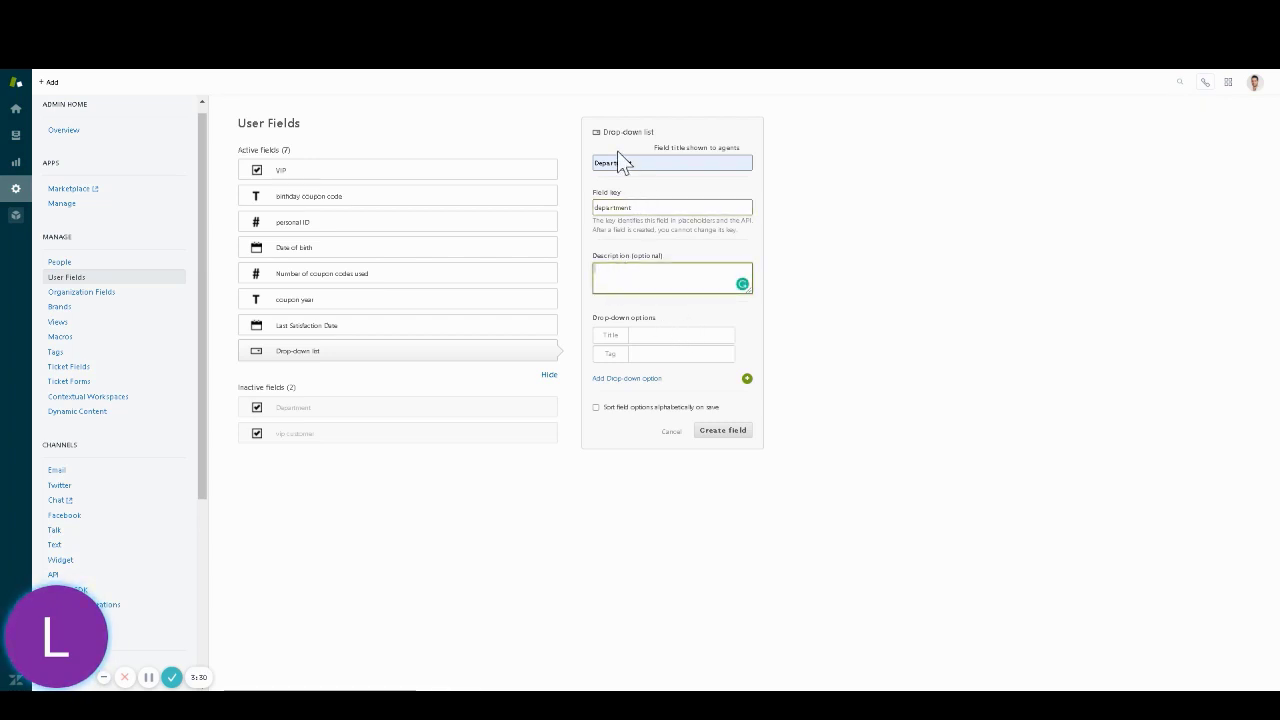
left_click(652, 336)
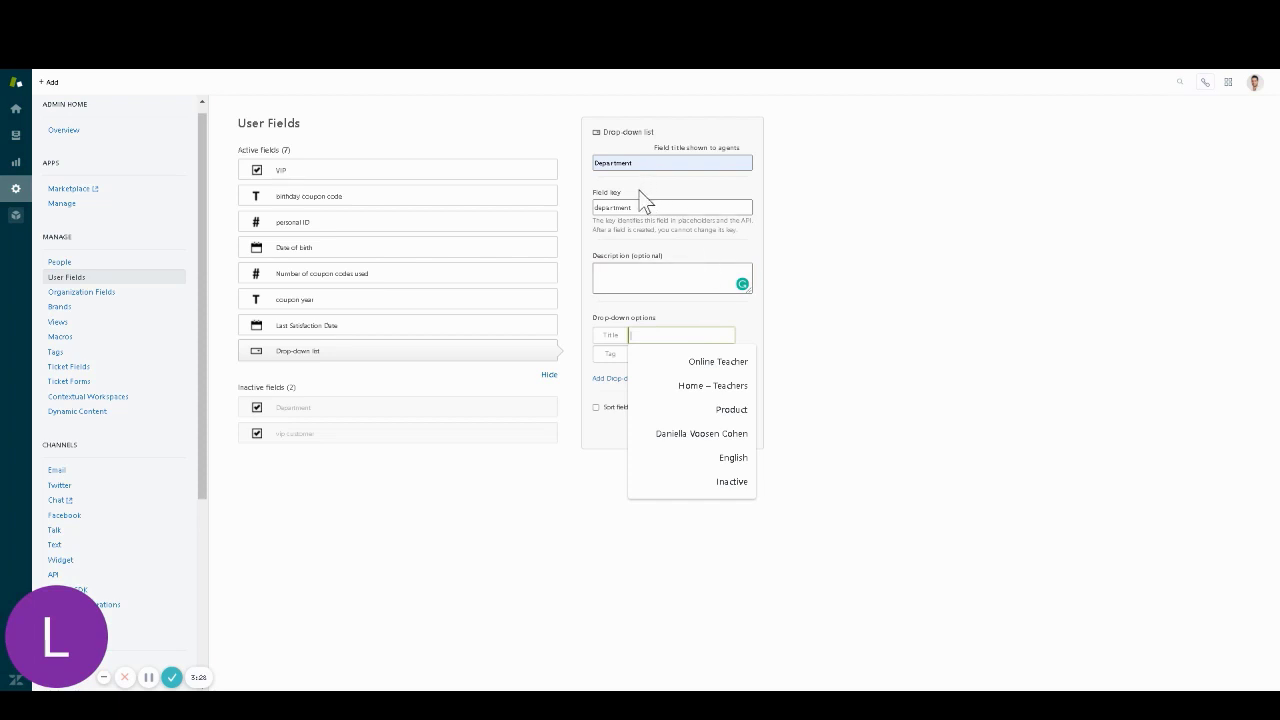
left_click(640, 207)
left_click(670, 336)
key("ctrl+v")
type("1")
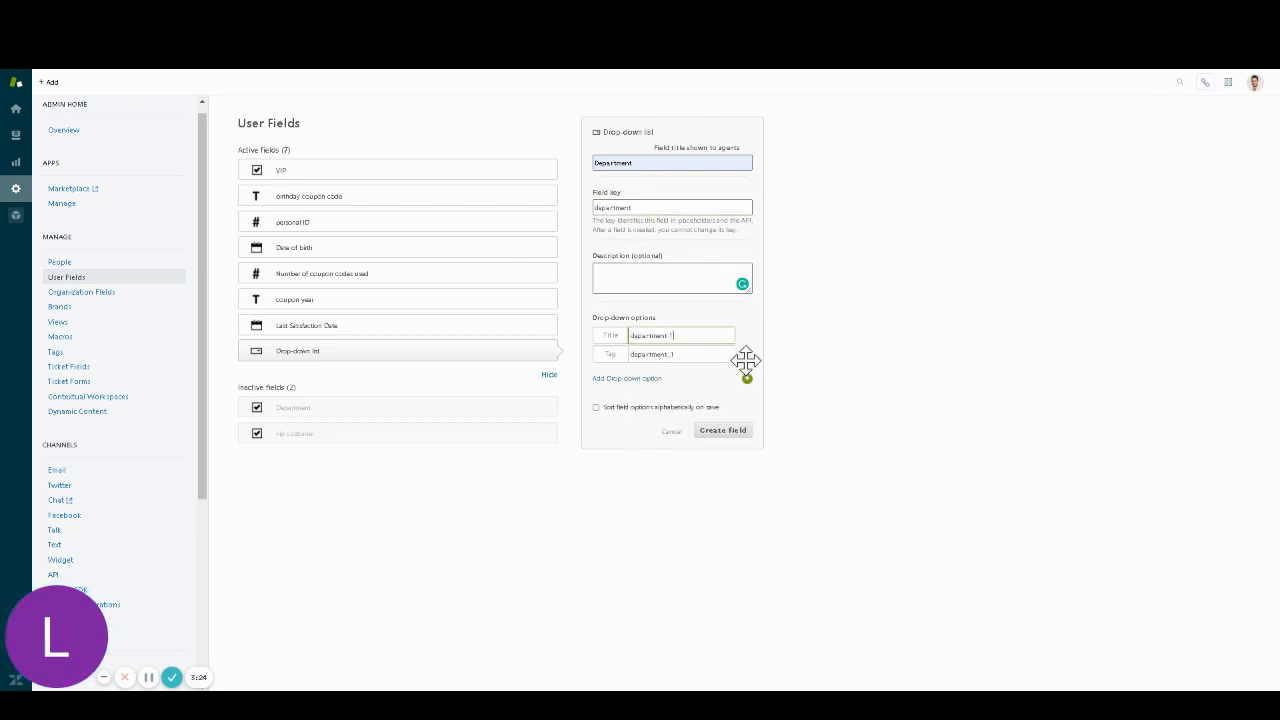
Step: Add three more drop-down options titled department2, department3 and department4
left_click(640, 379)
key("ctrl+v")
type("2")
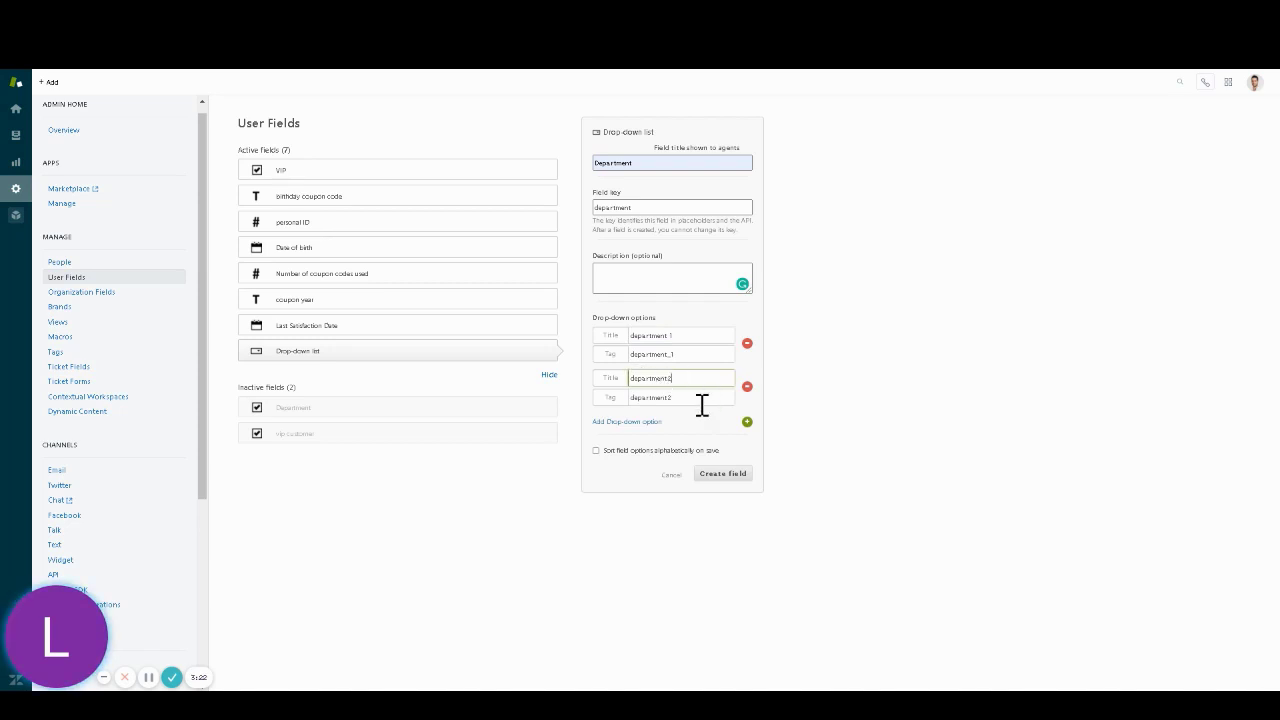
left_click(633, 422)
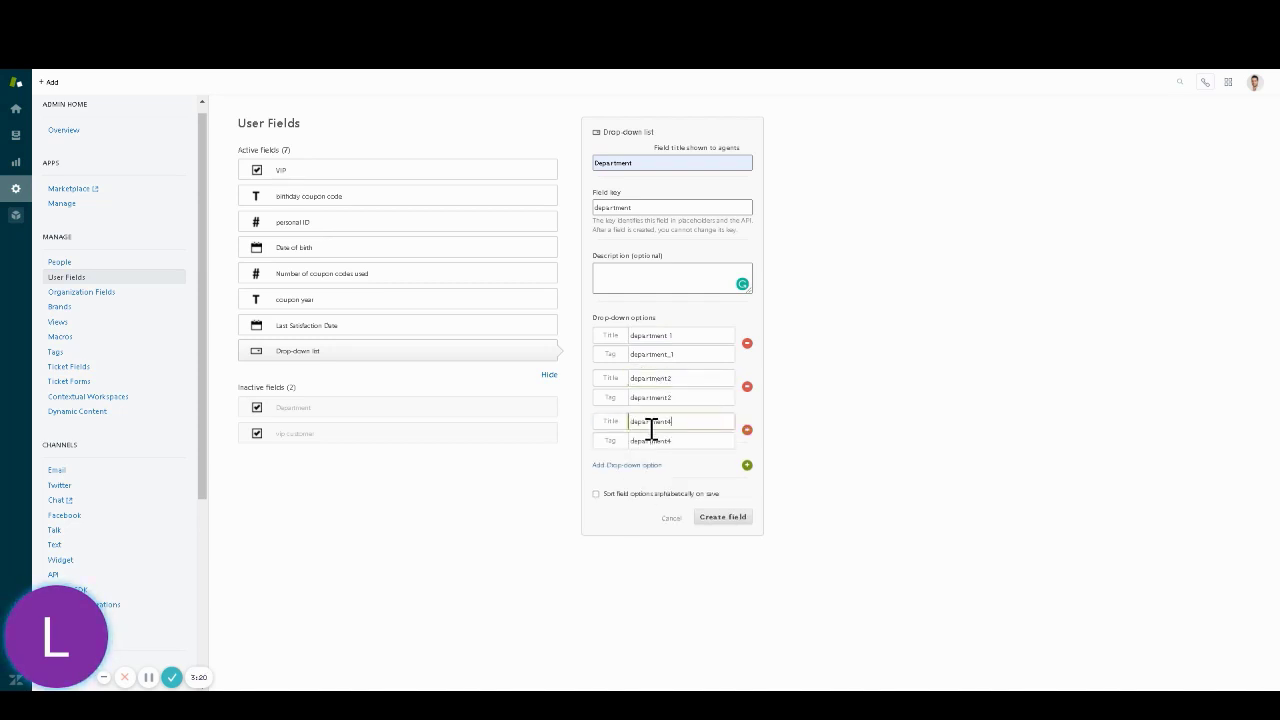
type("3")
left_click(636, 467)
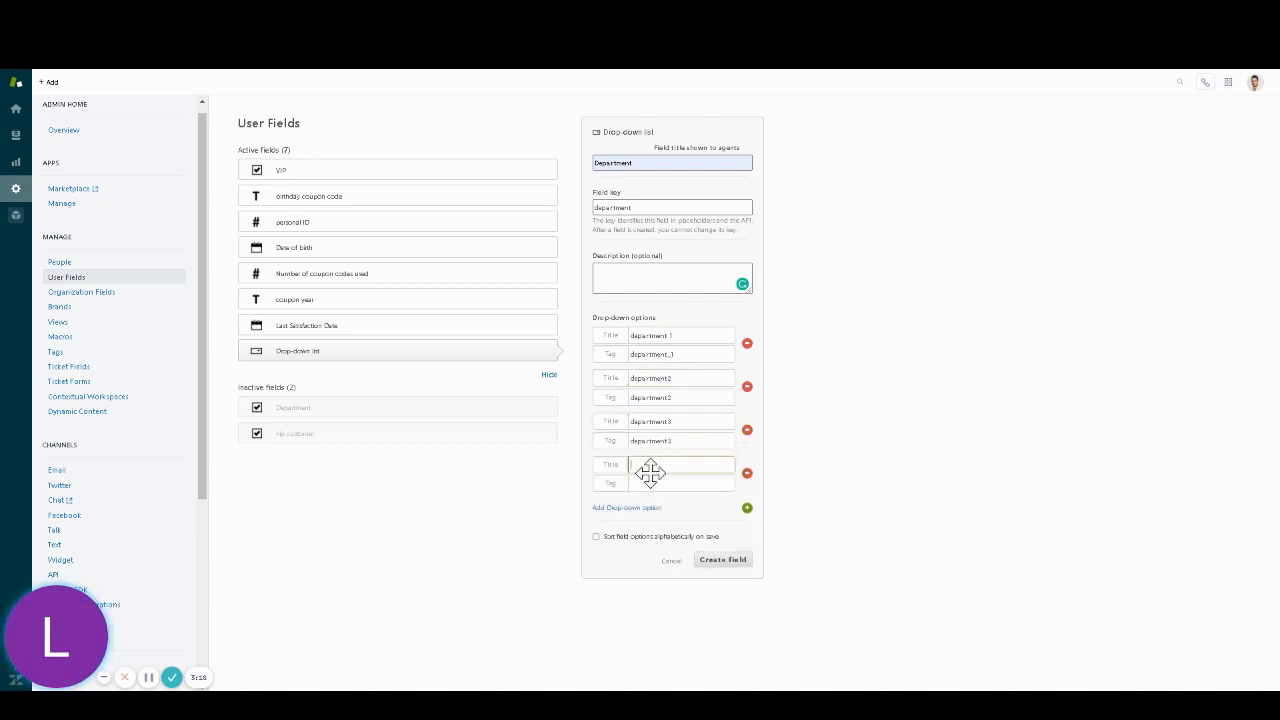
type("department4")
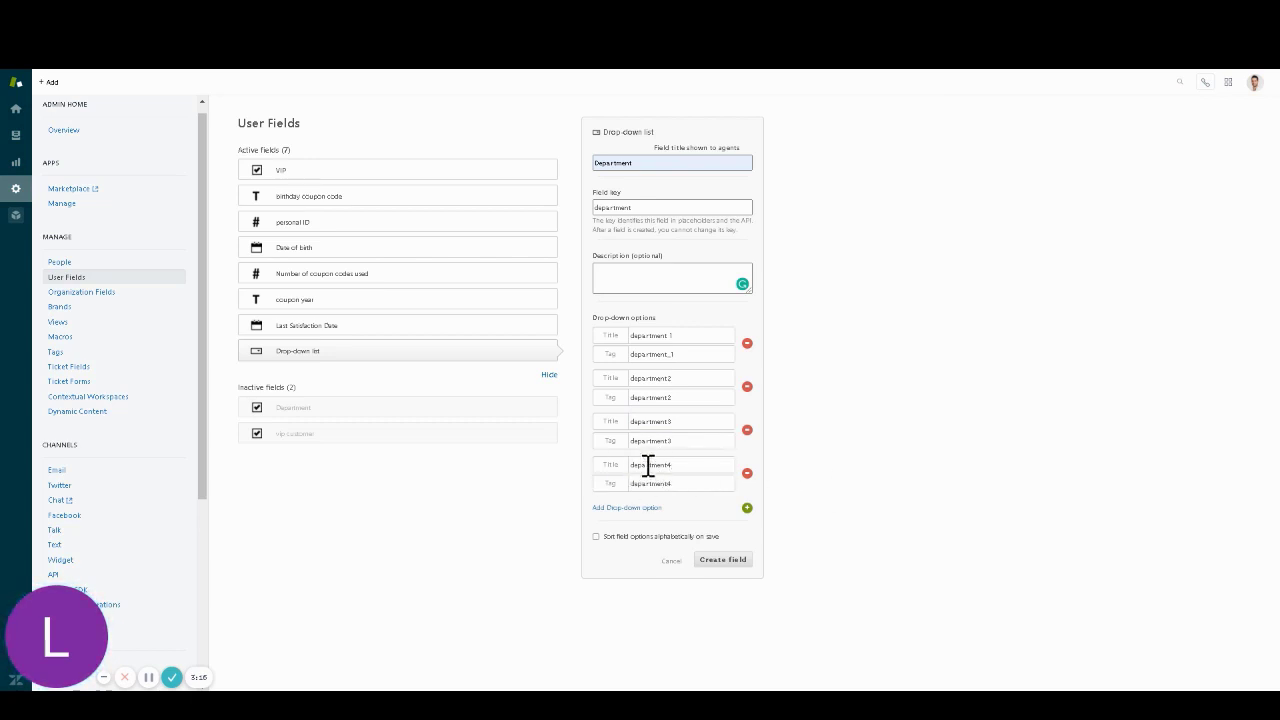
Step: Check the first option's title and tag, and try to create the Department drop-down field
left_click_drag(670, 336, 625, 353)
left_click(695, 356)
left_click(737, 565)
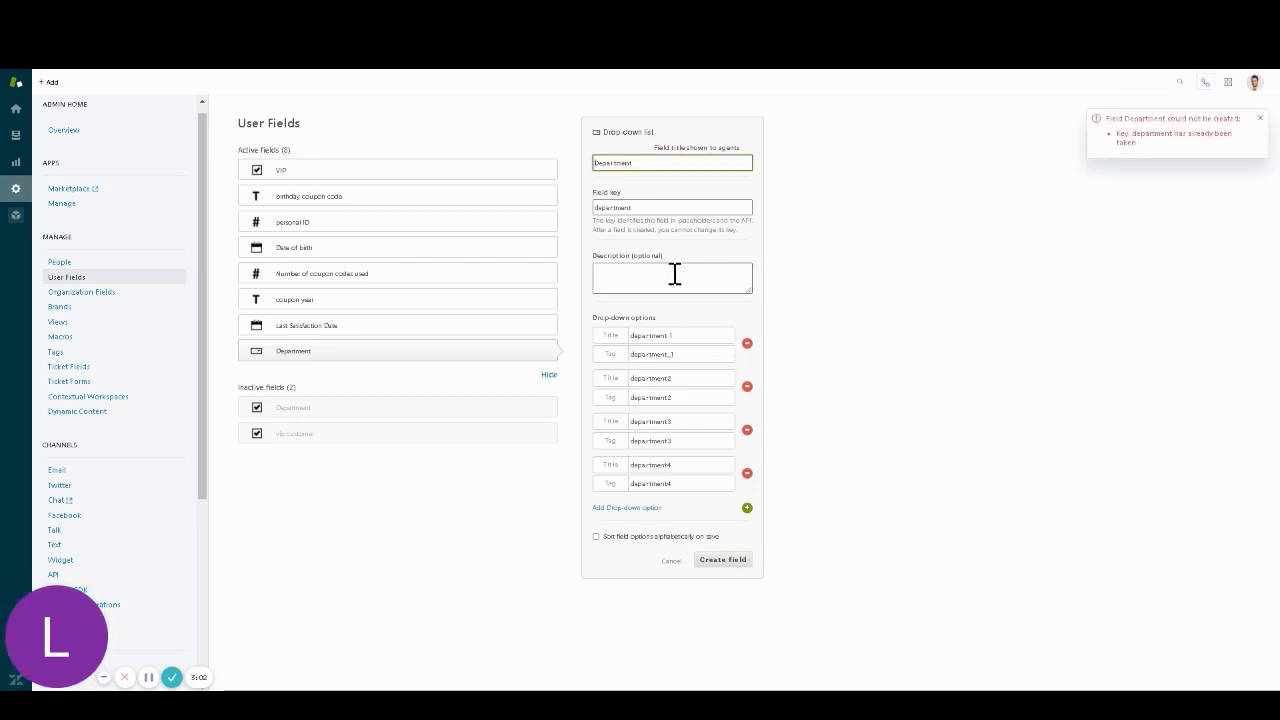
Step: Rename the new drop-down field Department2 and create it
mouse_move(505, 416)
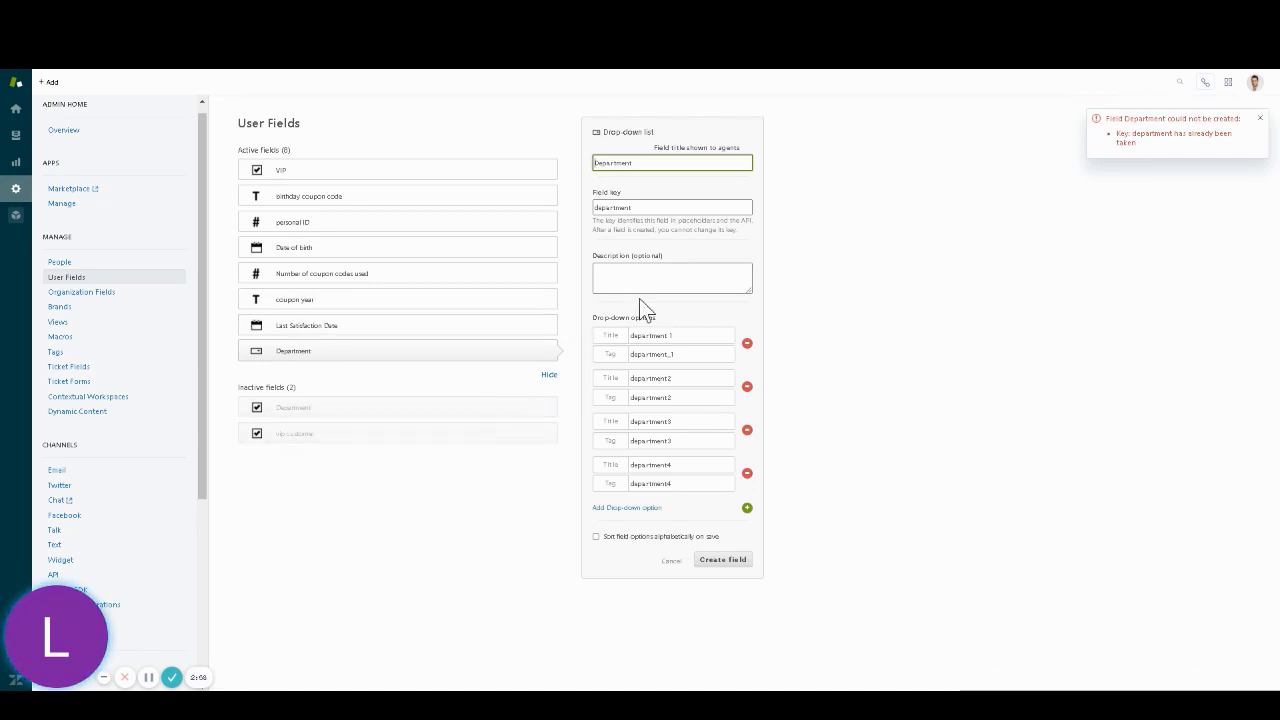
type("2")
left_click(738, 562)
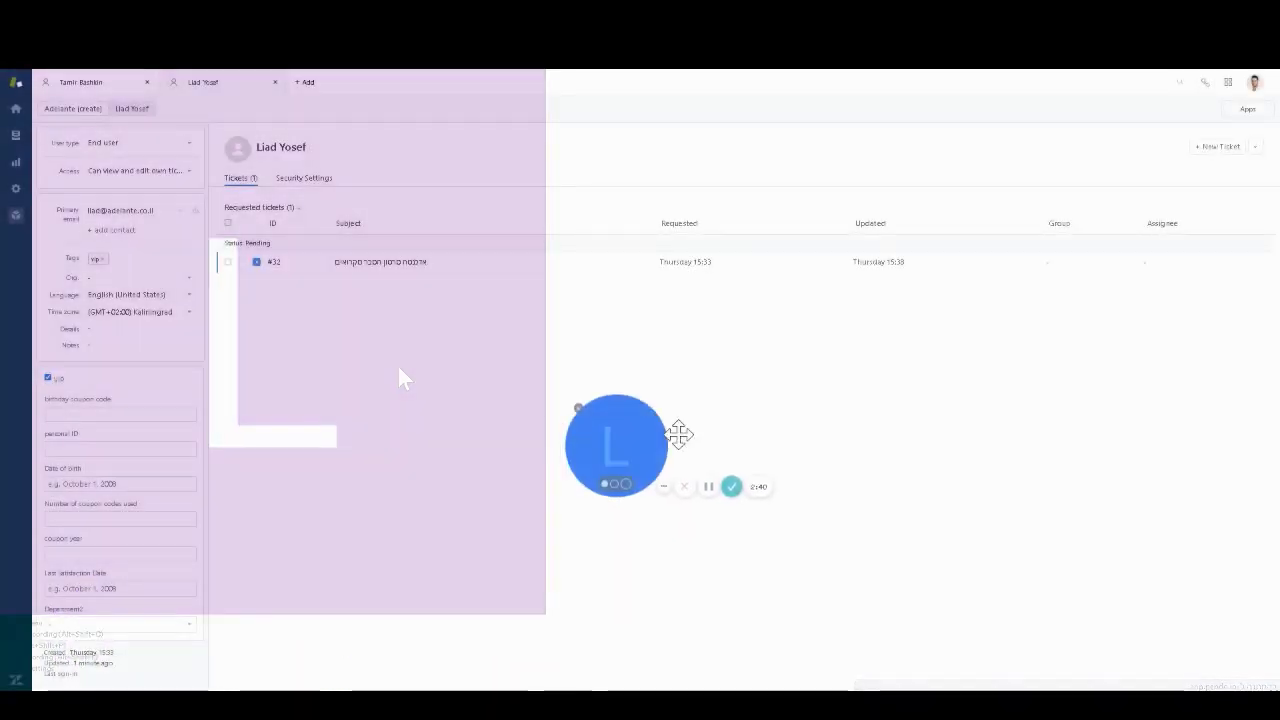
Step: On the end user's profile, switch the Department2 field through department 1 and department3, ending on department2
left_click_drag(677, 434, 918, 467)
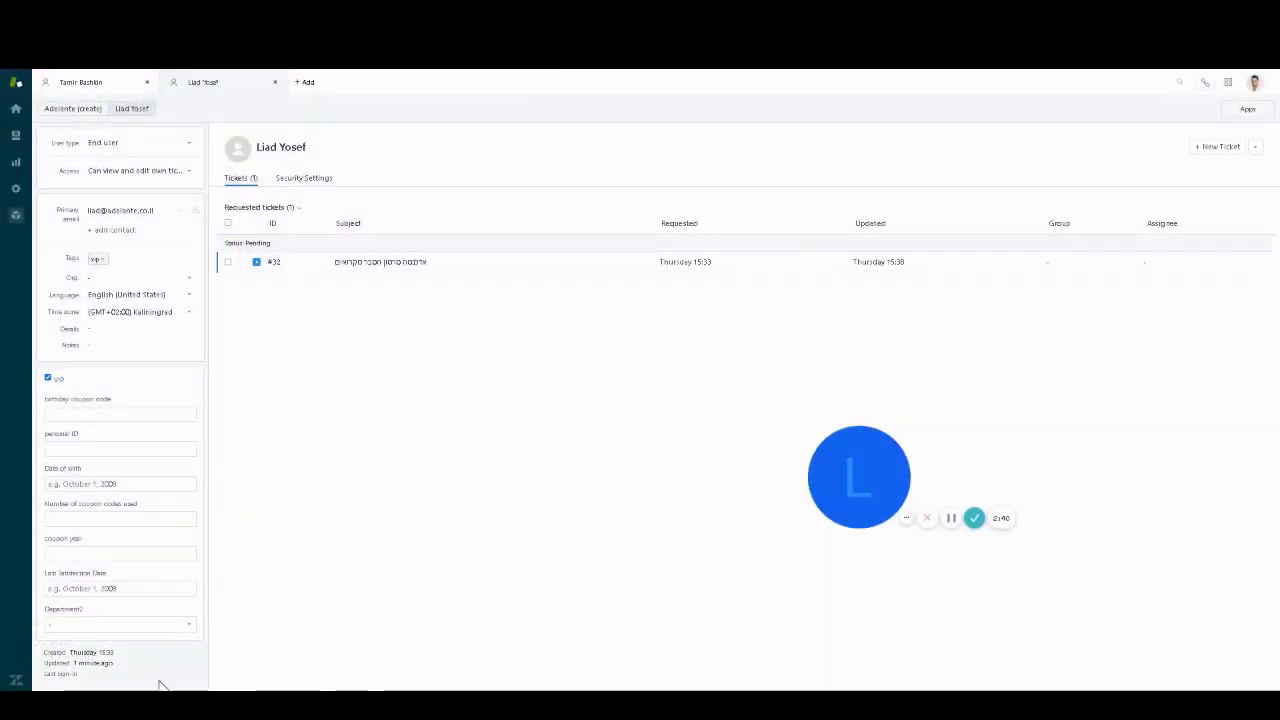
left_click(171, 622)
left_click(171, 626)
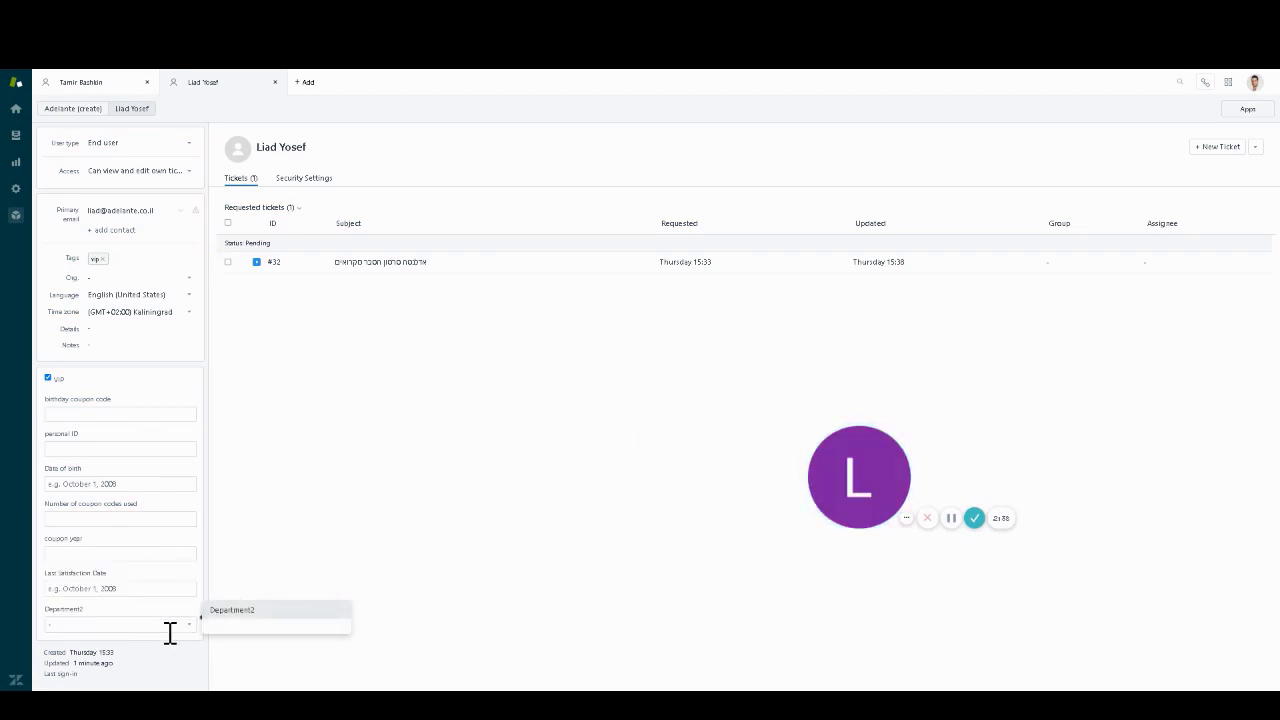
left_click(157, 623)
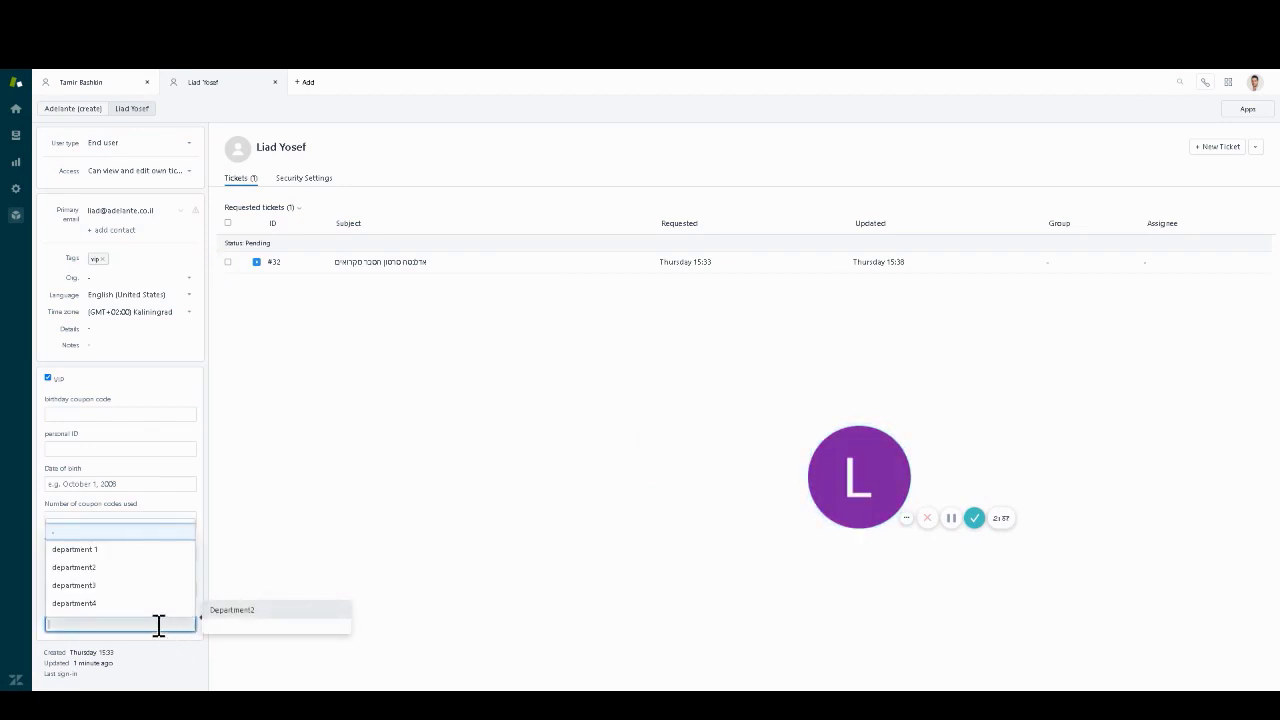
left_click(100, 551)
left_click(100, 625)
left_click(91, 610)
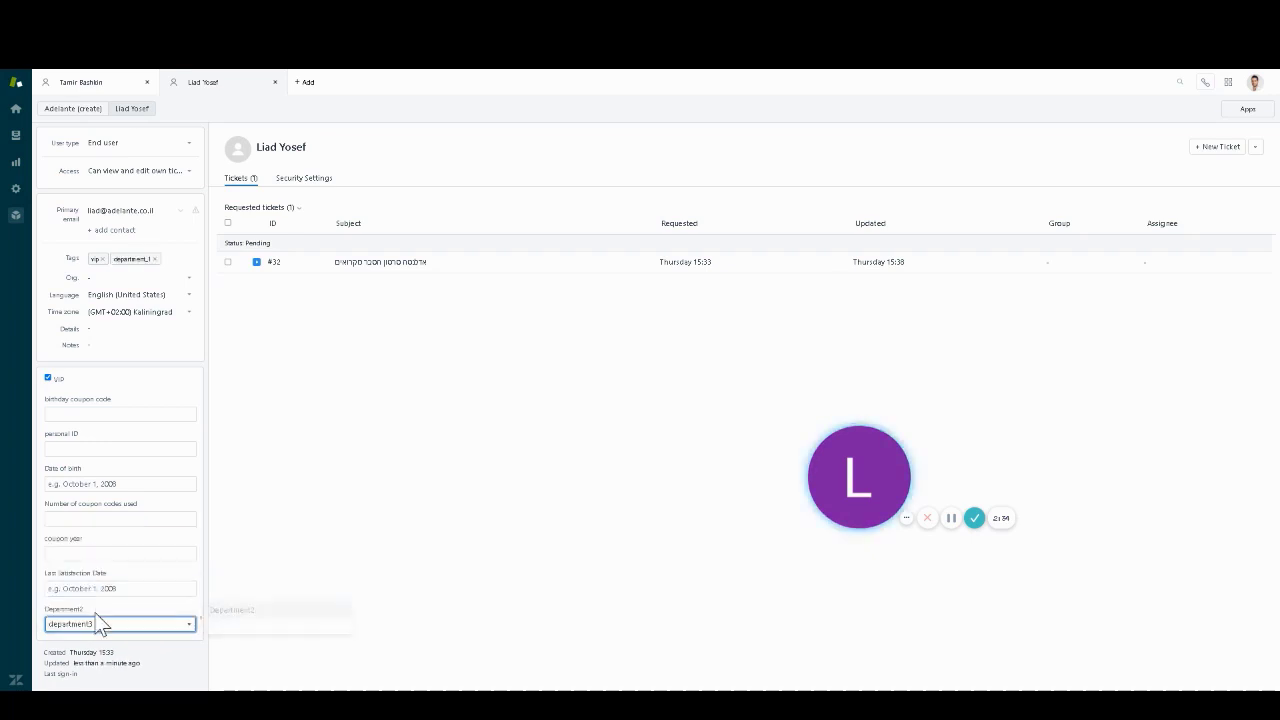
left_click(100, 623)
left_click(86, 570)
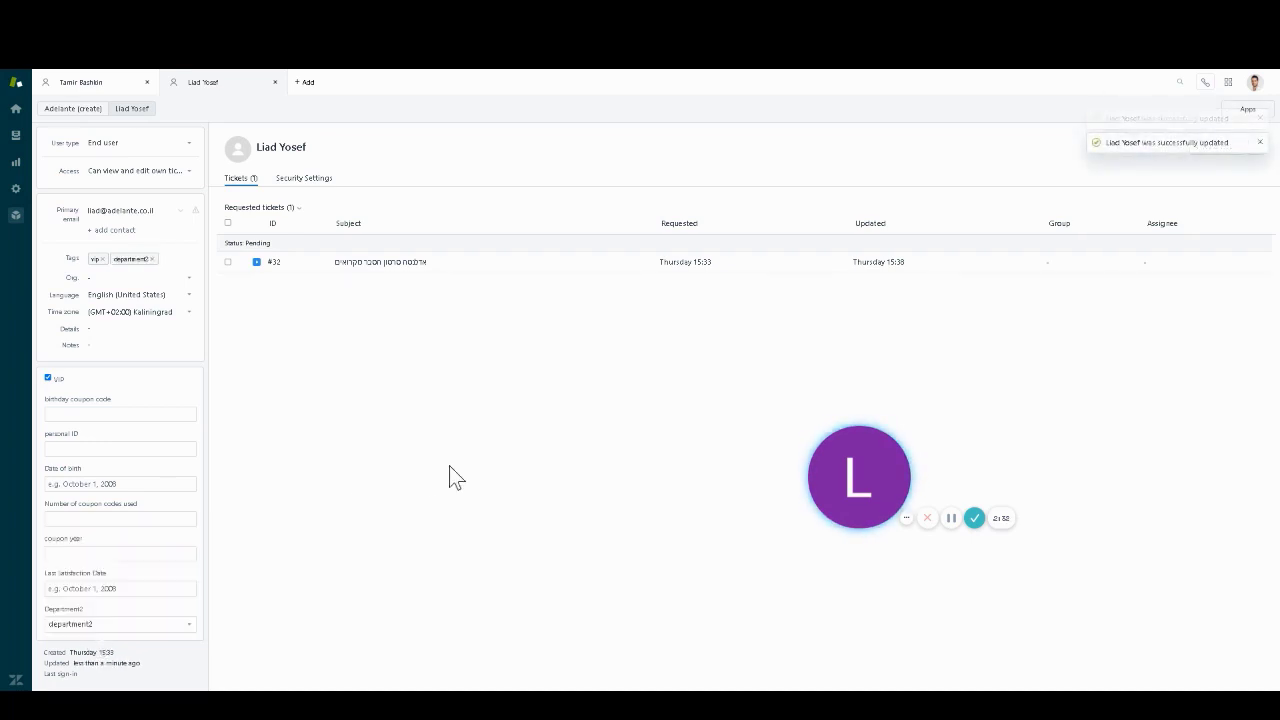
Step: Remove the VIP mark from the end user's profile and view the Last Satisfaction Date calendar without picking a date
left_click(48, 378)
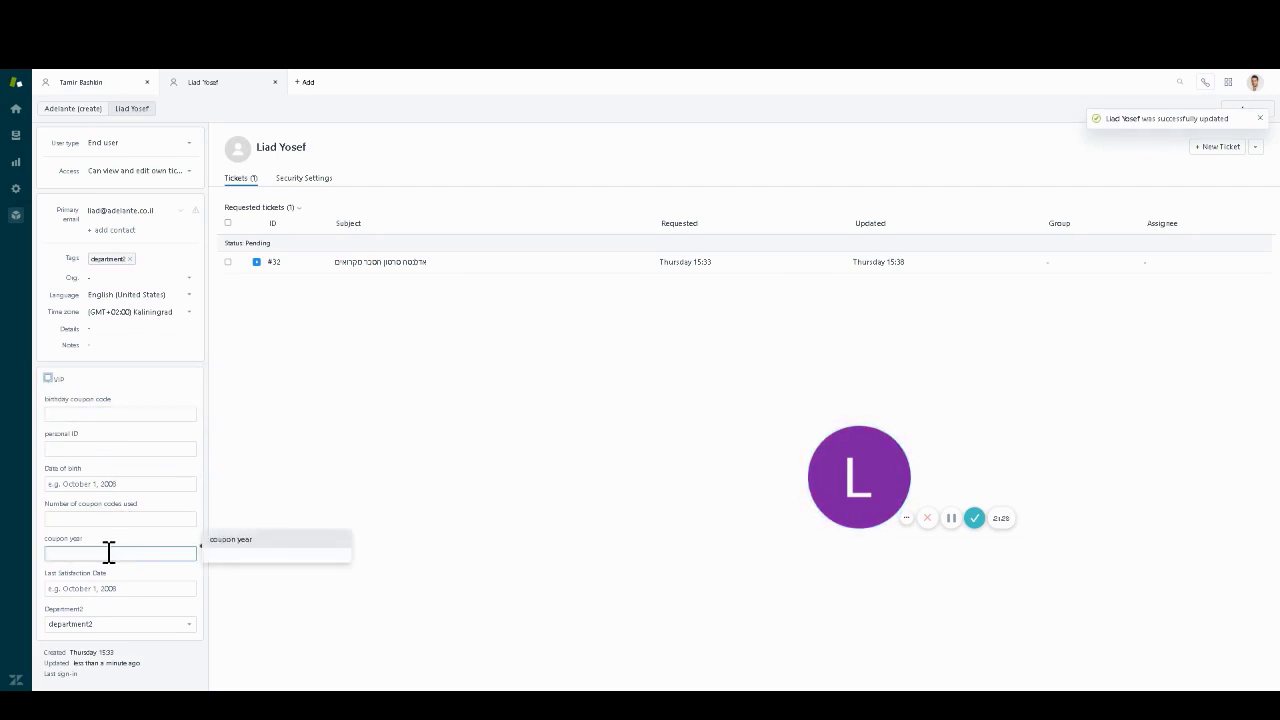
left_click(133, 588)
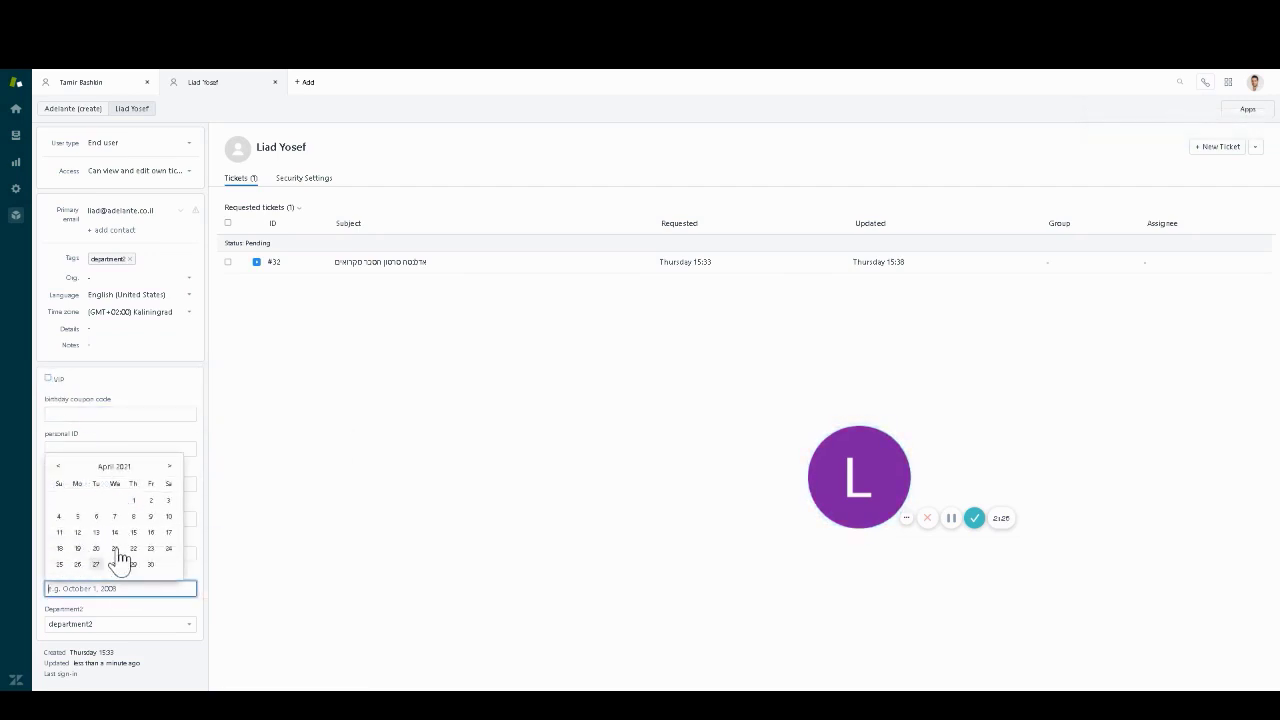
left_click(310, 530)
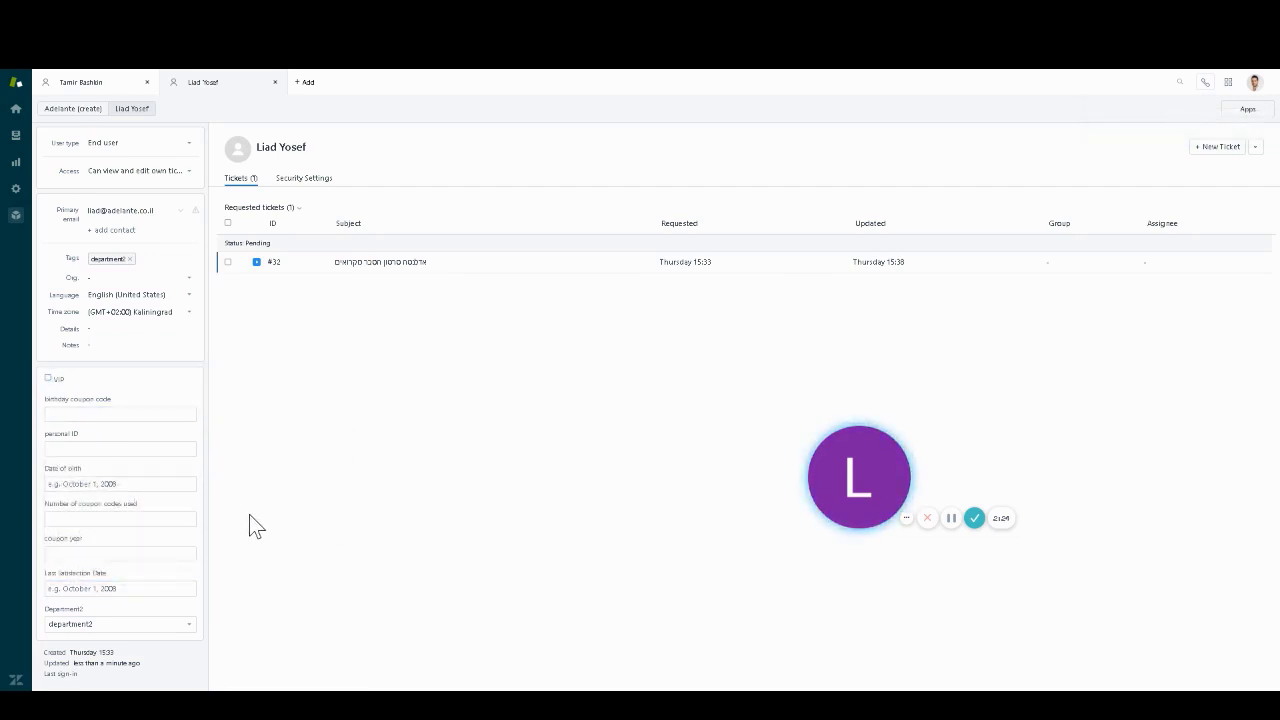
Step: View the profile's birthday coupon code field and the settings for a new Text user field without creating one
left_click(117, 414)
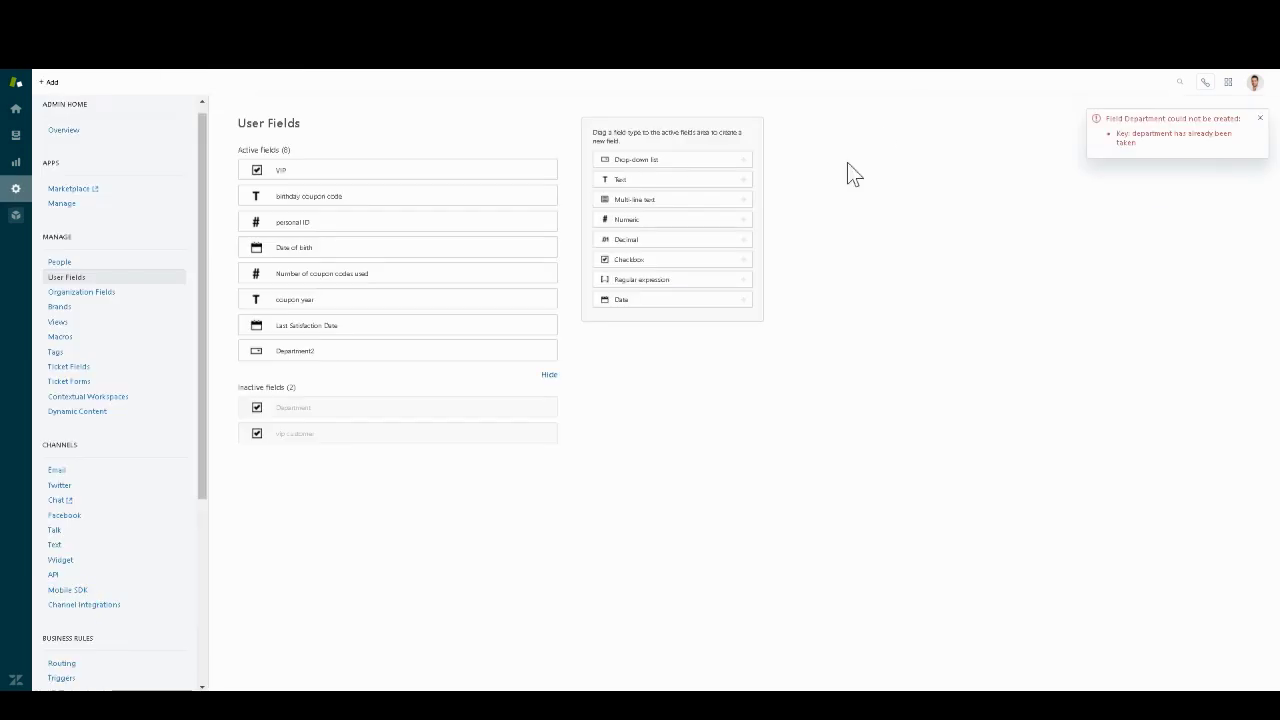
left_click(675, 182)
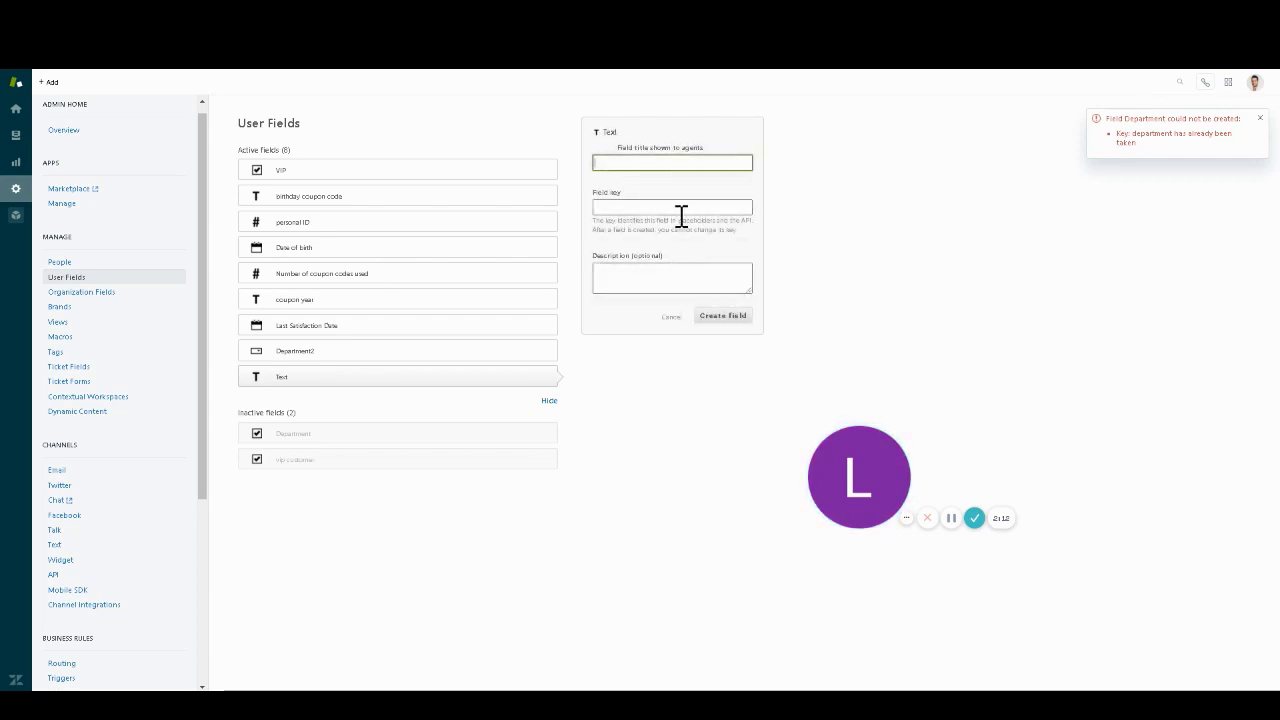
left_click(671, 317)
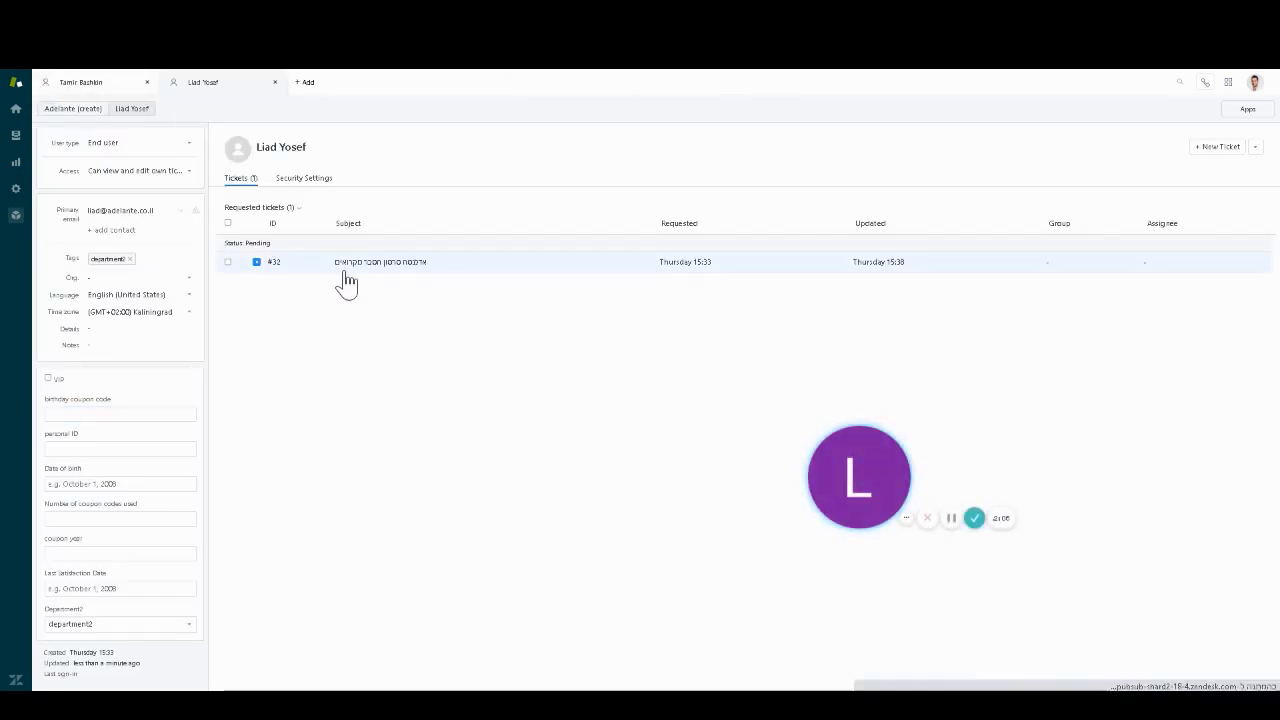
Step: Open the end user's pending ticket and view the choices for its Priority and Type fields
left_click(344, 271)
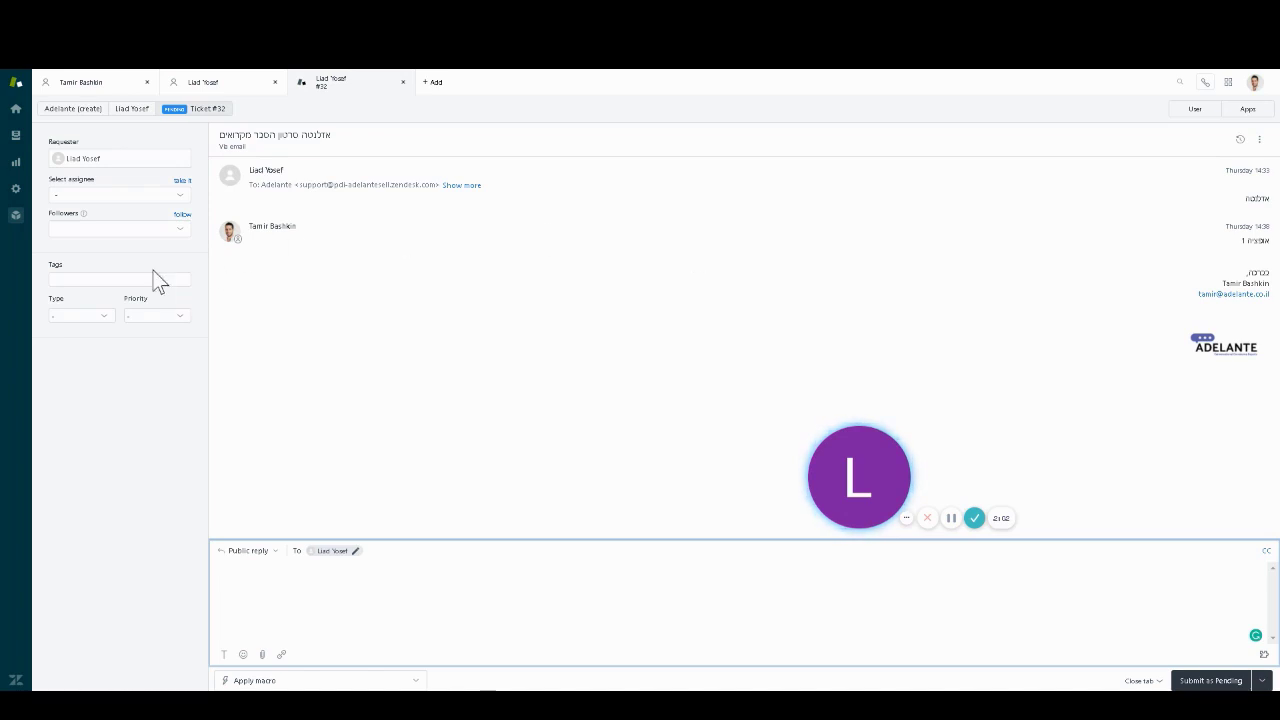
left_click(88, 317)
left_click(166, 320)
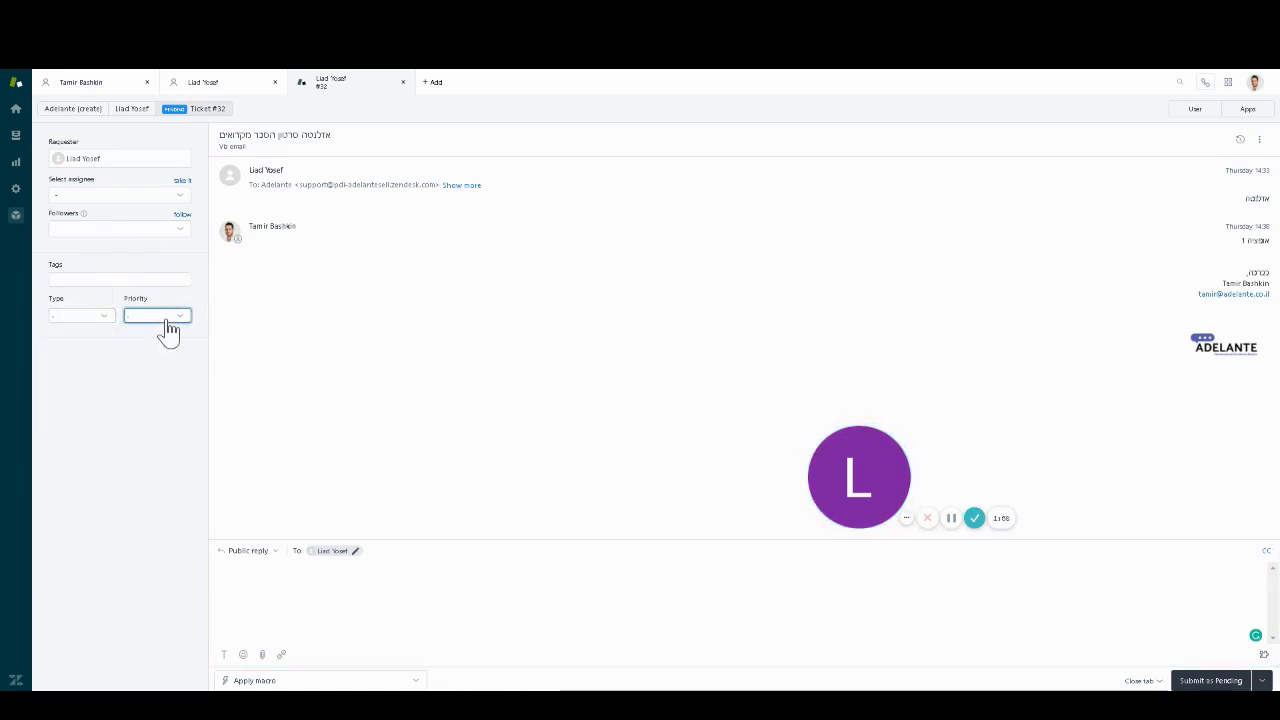
left_click(166, 320)
left_click(166, 320)
left_click(95, 317)
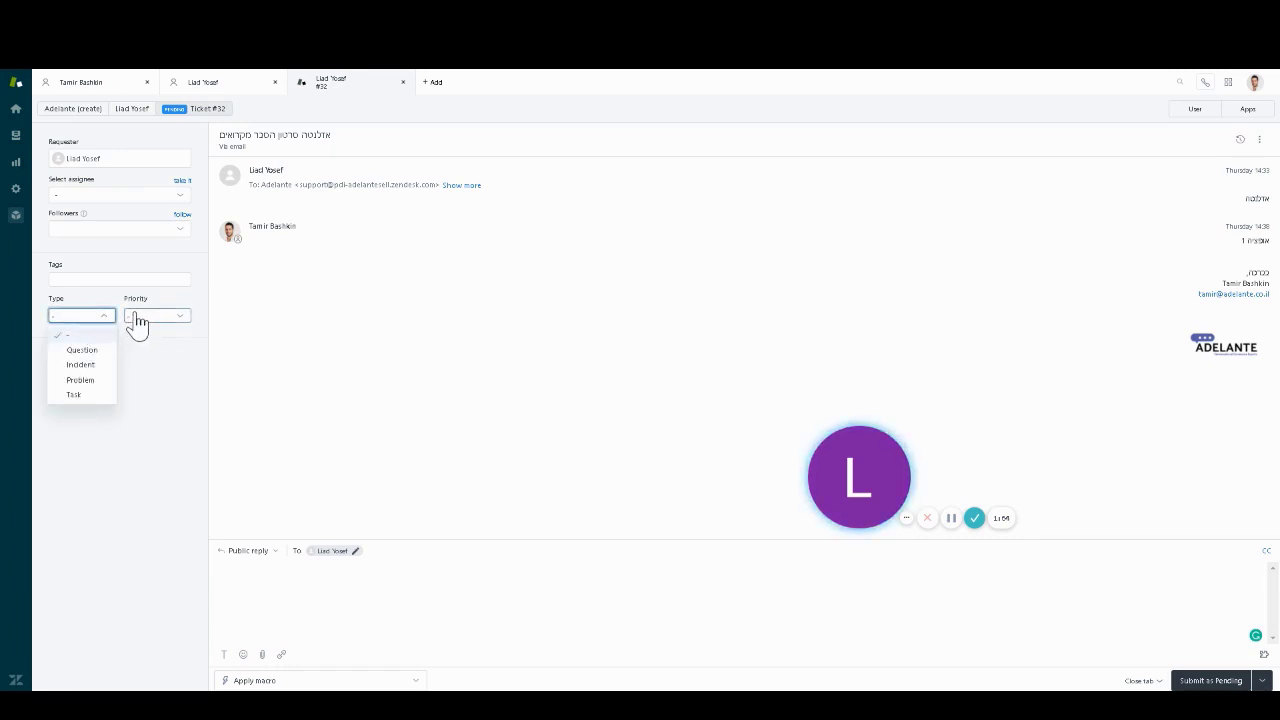
Step: Start a new Drop-down ticket field in the admin settings, with agent-only permission and the agent title Ticket Subject
key("Escape")
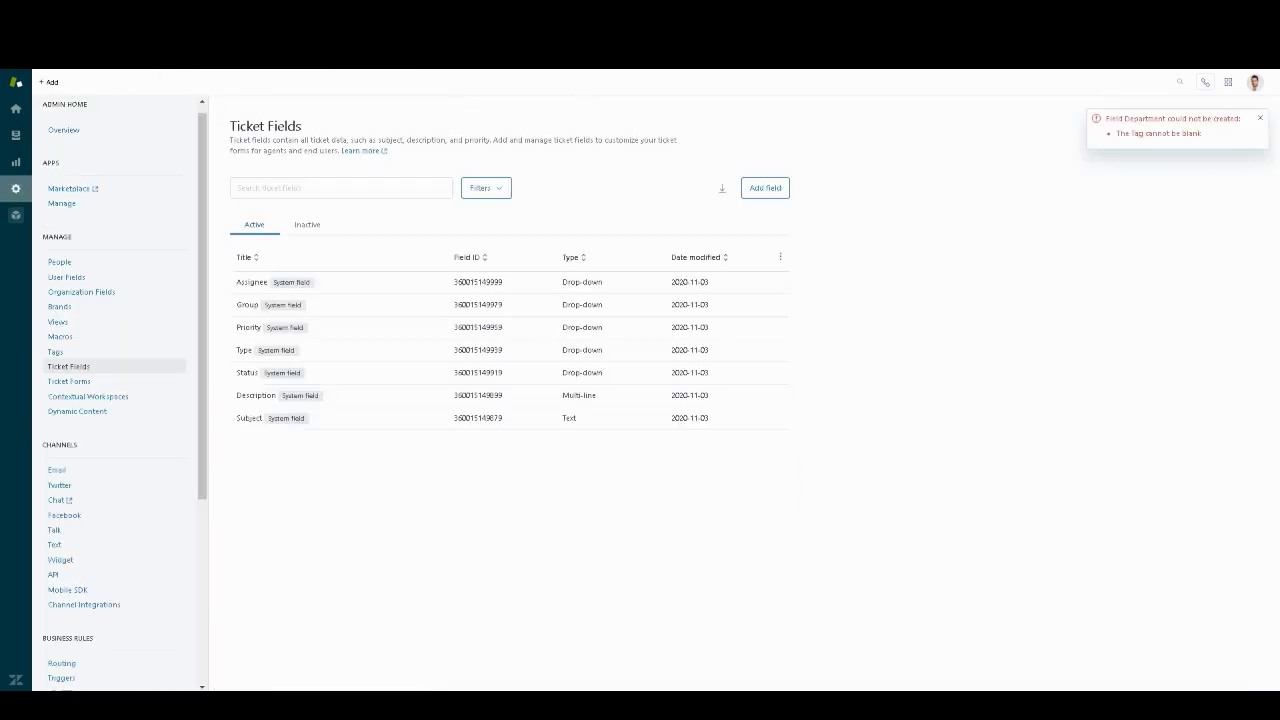
left_click(767, 190)
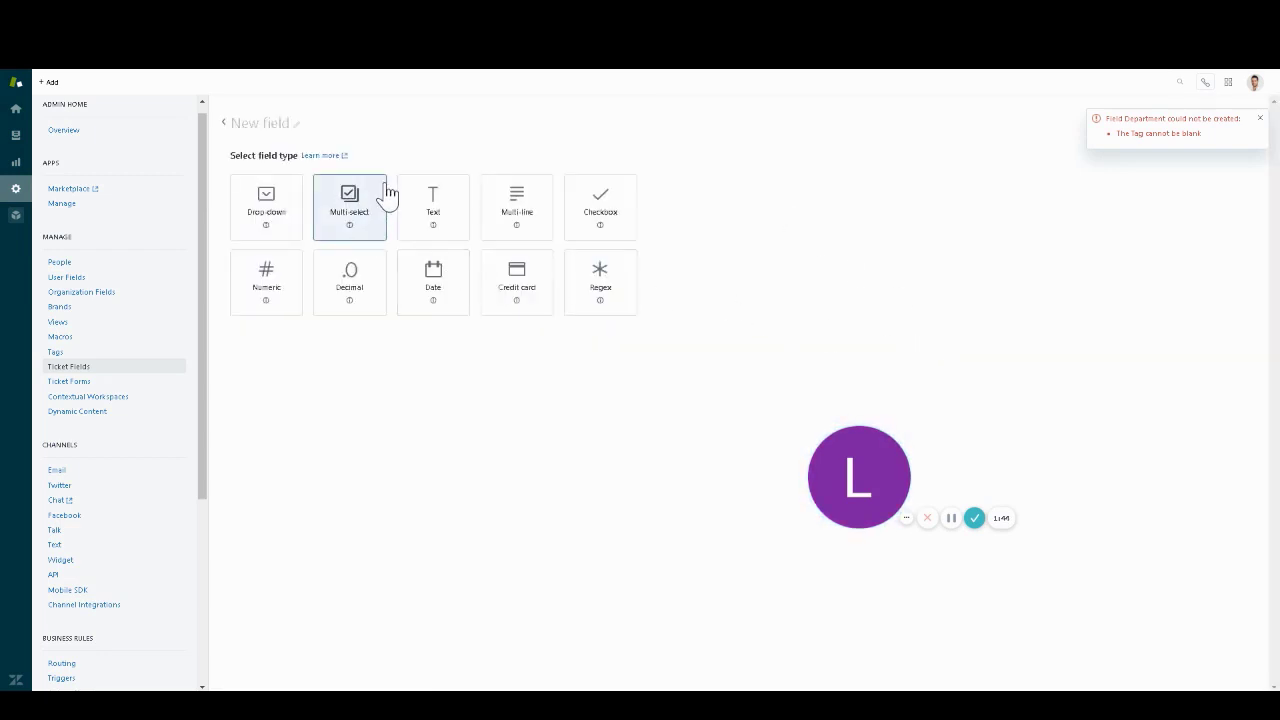
left_click(277, 215)
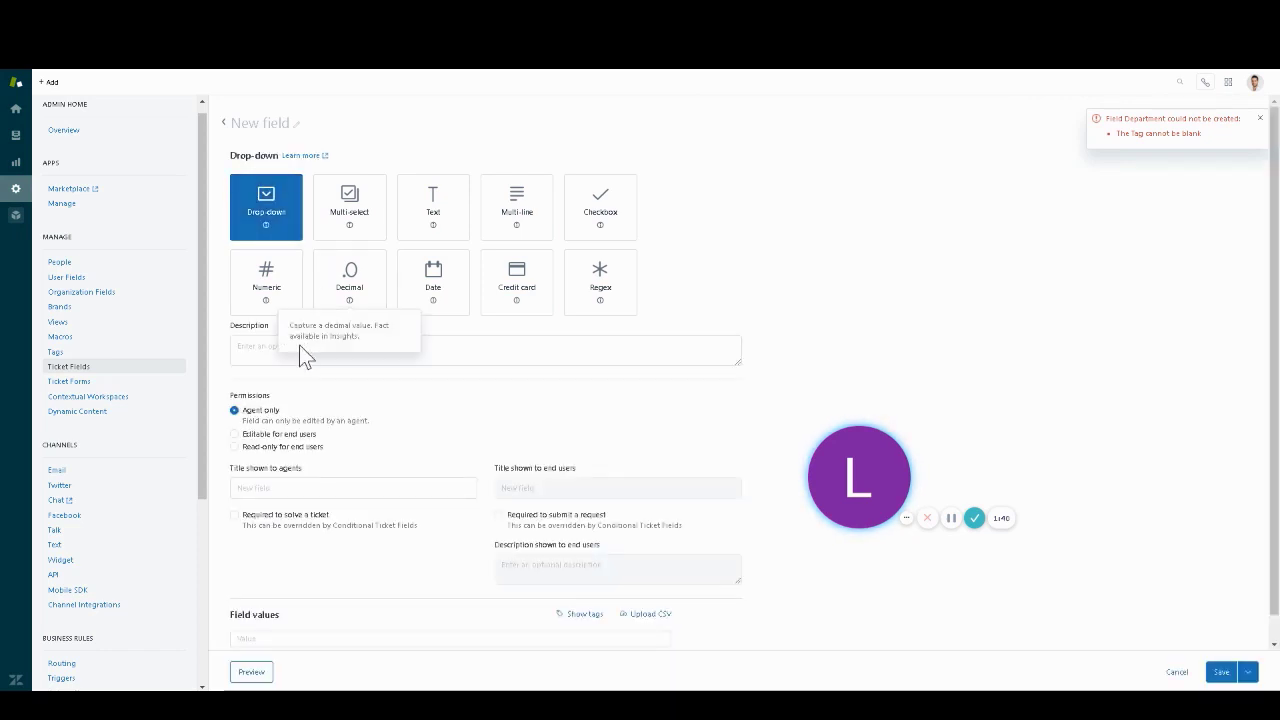
left_click(266, 352)
left_click(283, 488)
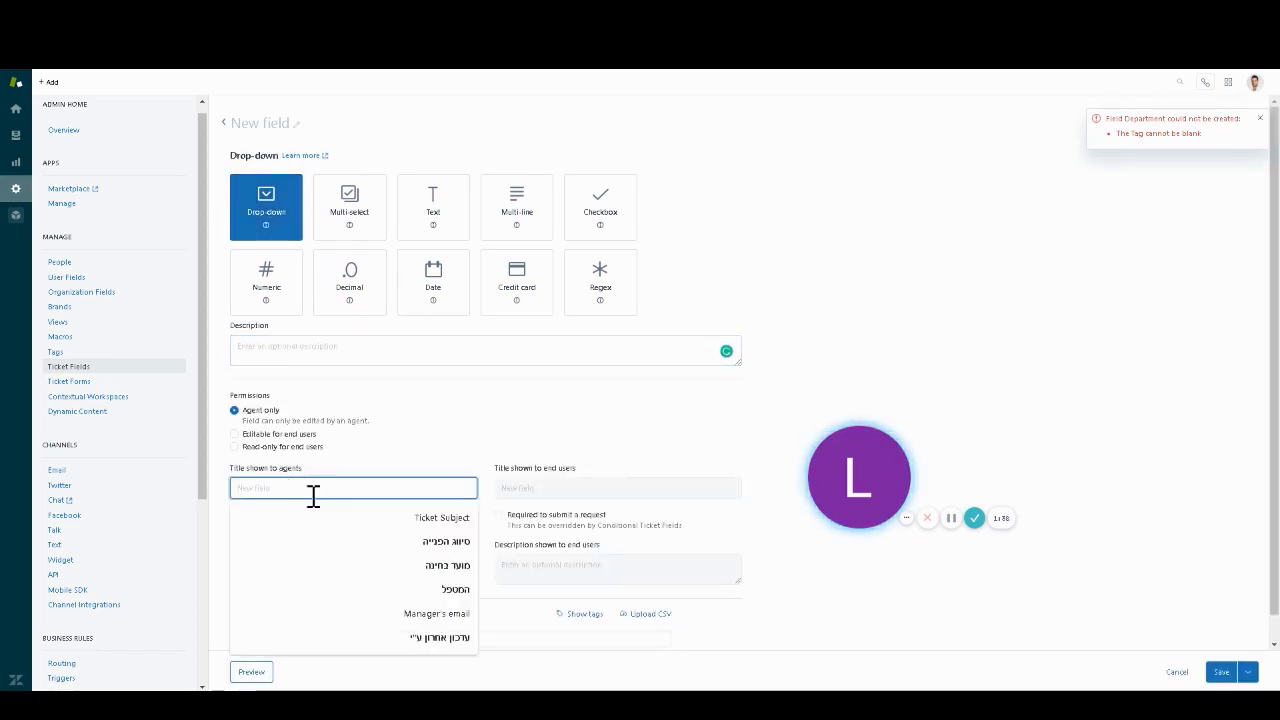
left_click(348, 520)
scroll(760, 390, "down", 1)
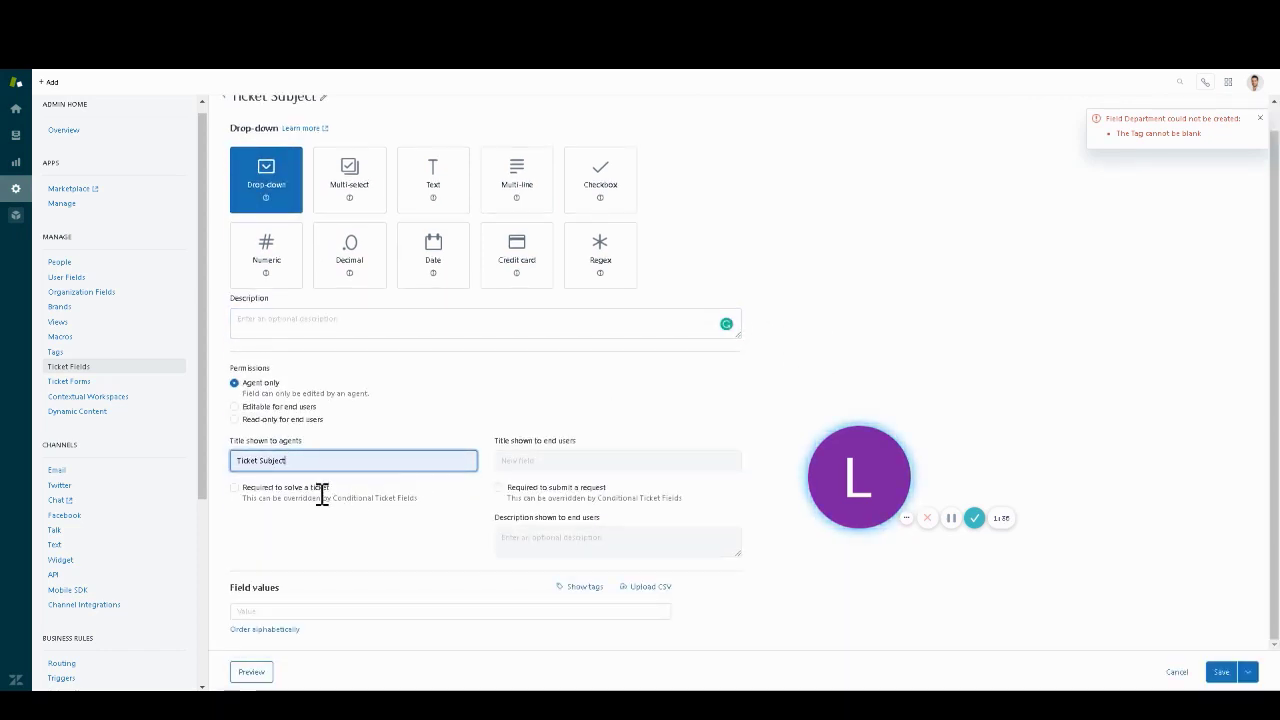
left_click(275, 462)
Step: Add the field values Subject1, Subject2, Subject3 and Subject4 to the new ticket field and save it
left_click(327, 605)
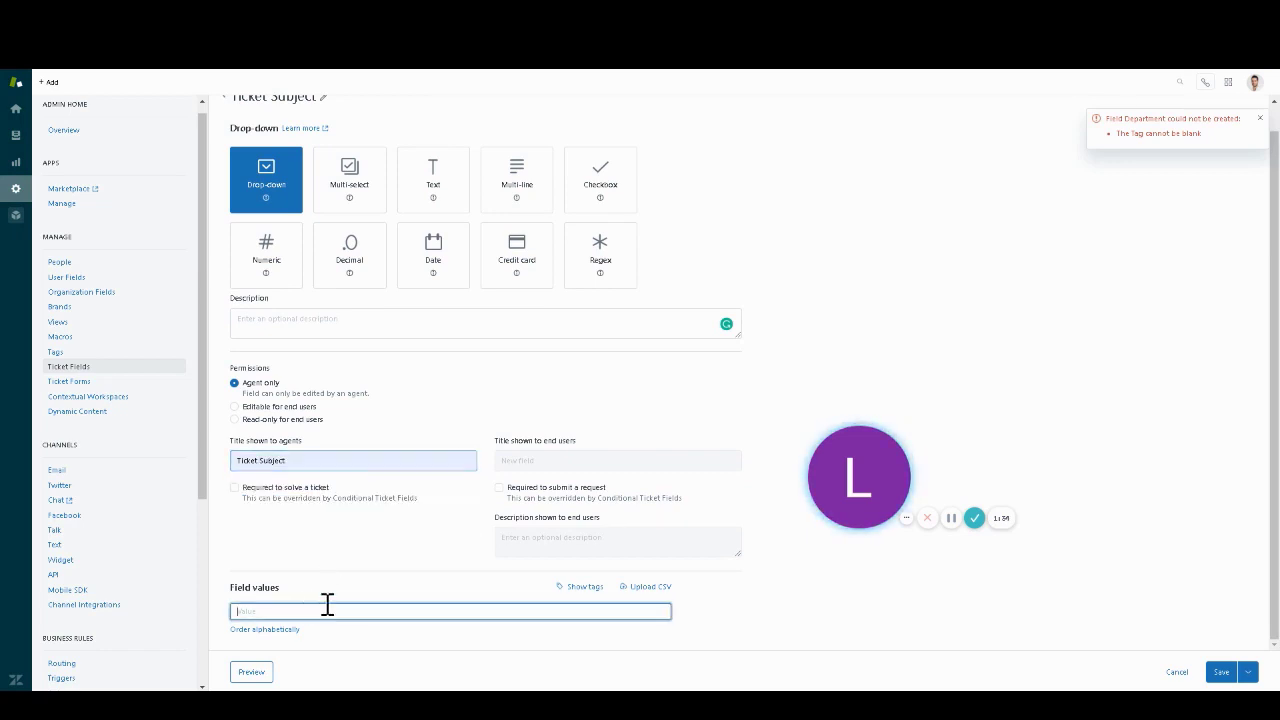
type("Subject1")
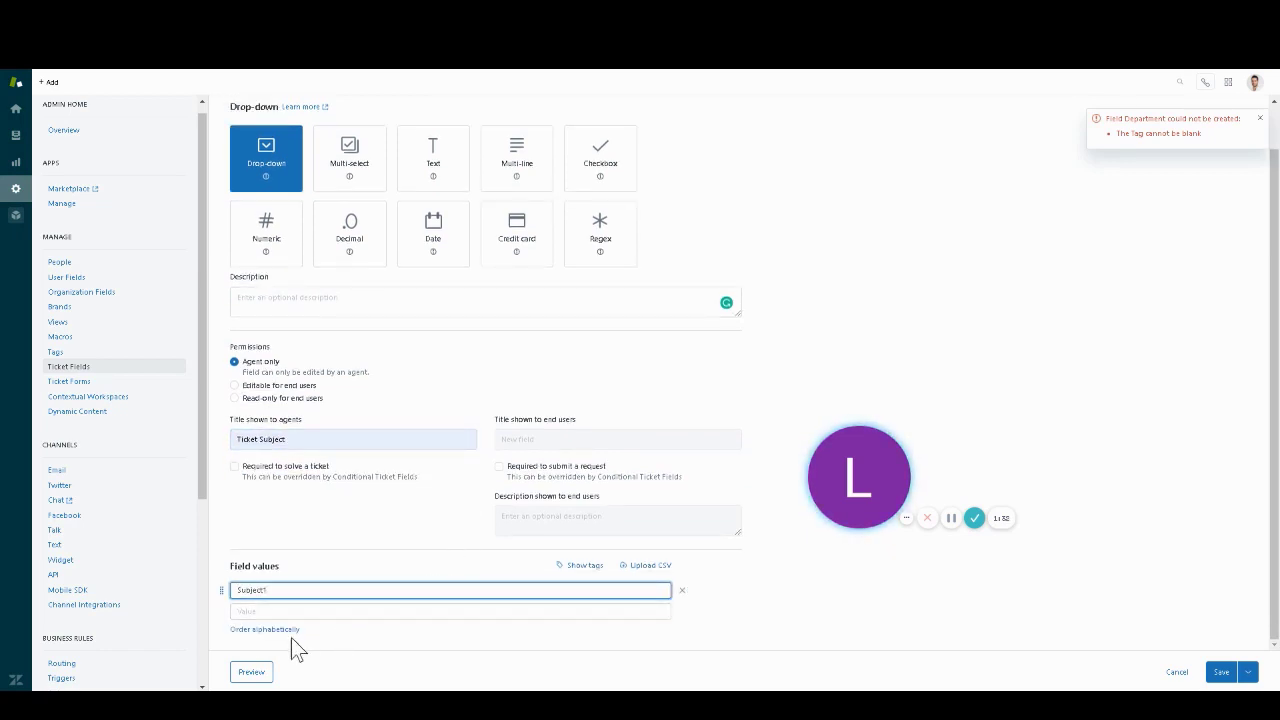
left_click(494, 619)
type("Subject")
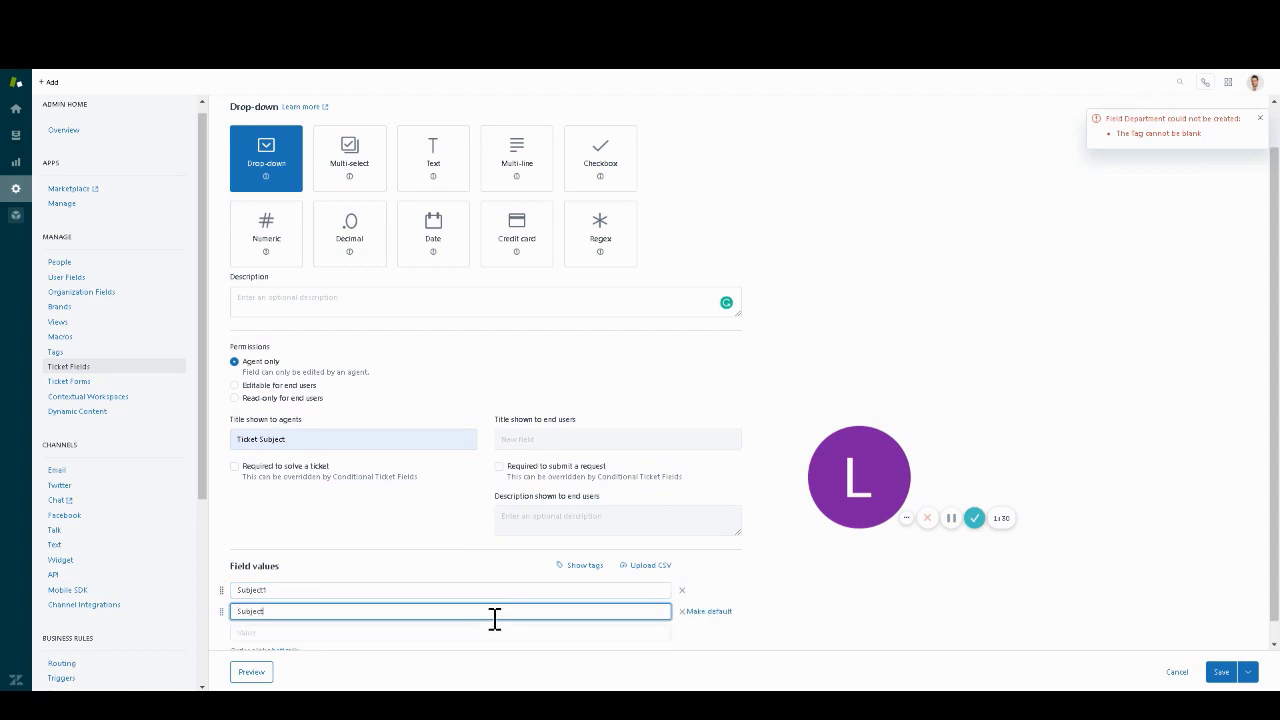
type("2")
left_click(316, 611)
type("Subject3")
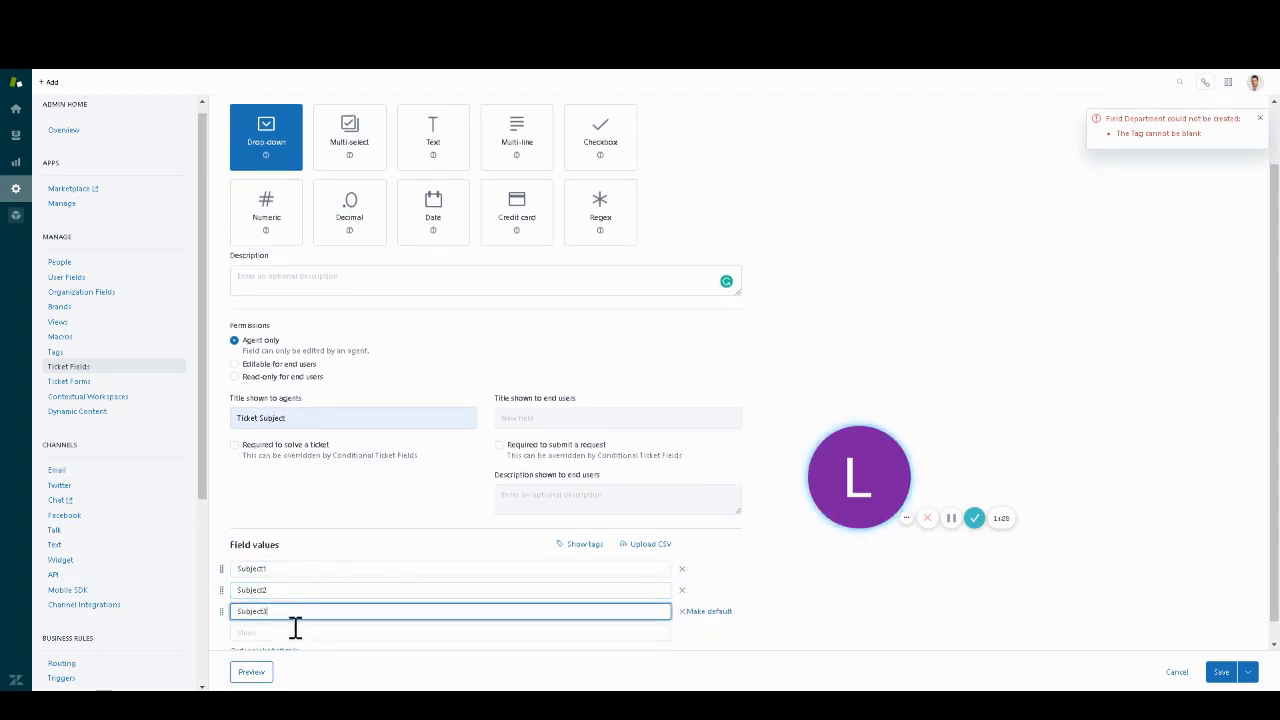
left_click(295, 627)
type("Subject4")
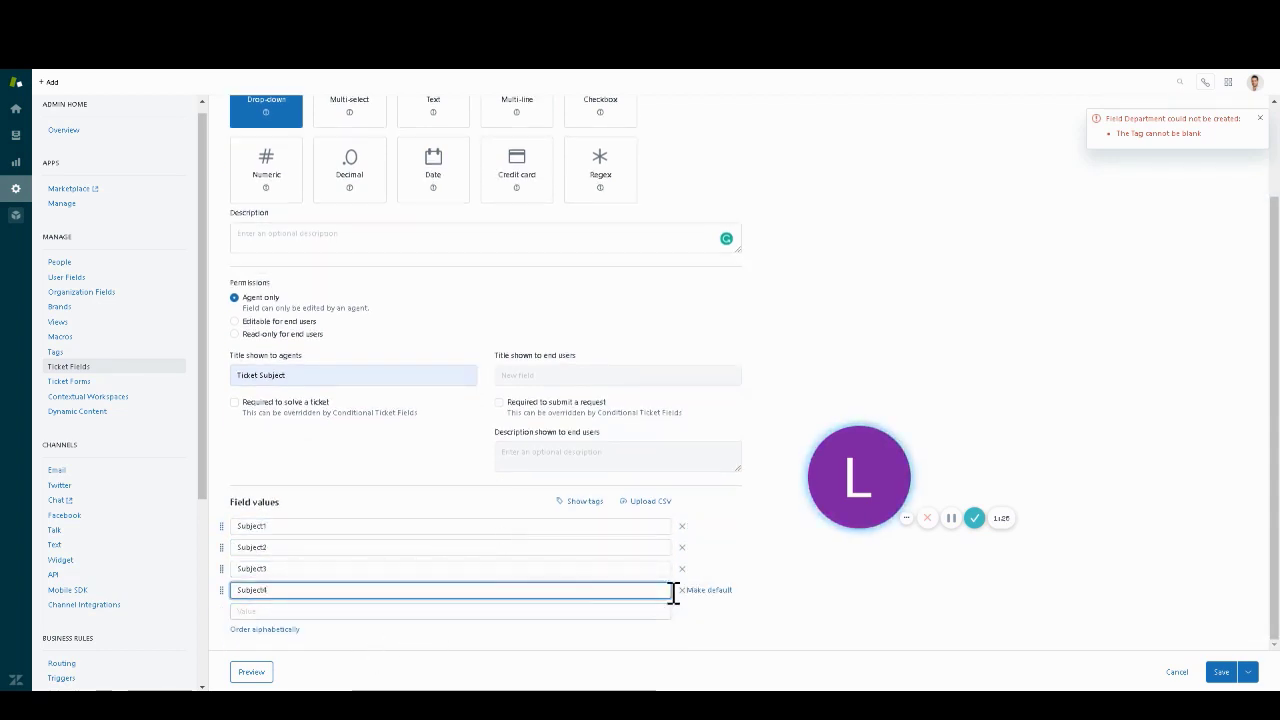
left_click(1221, 672)
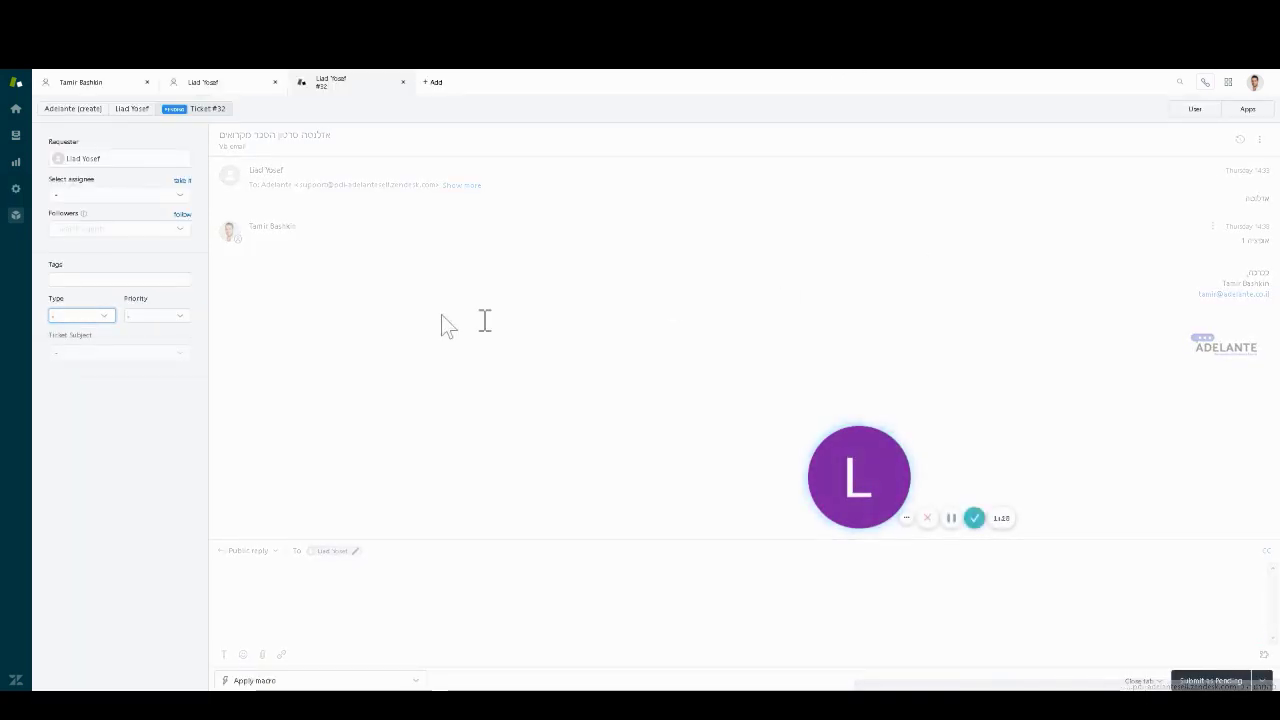
Step: On the end user's pending ticket, set the Ticket Subject field to Subject3
left_click(152, 353)
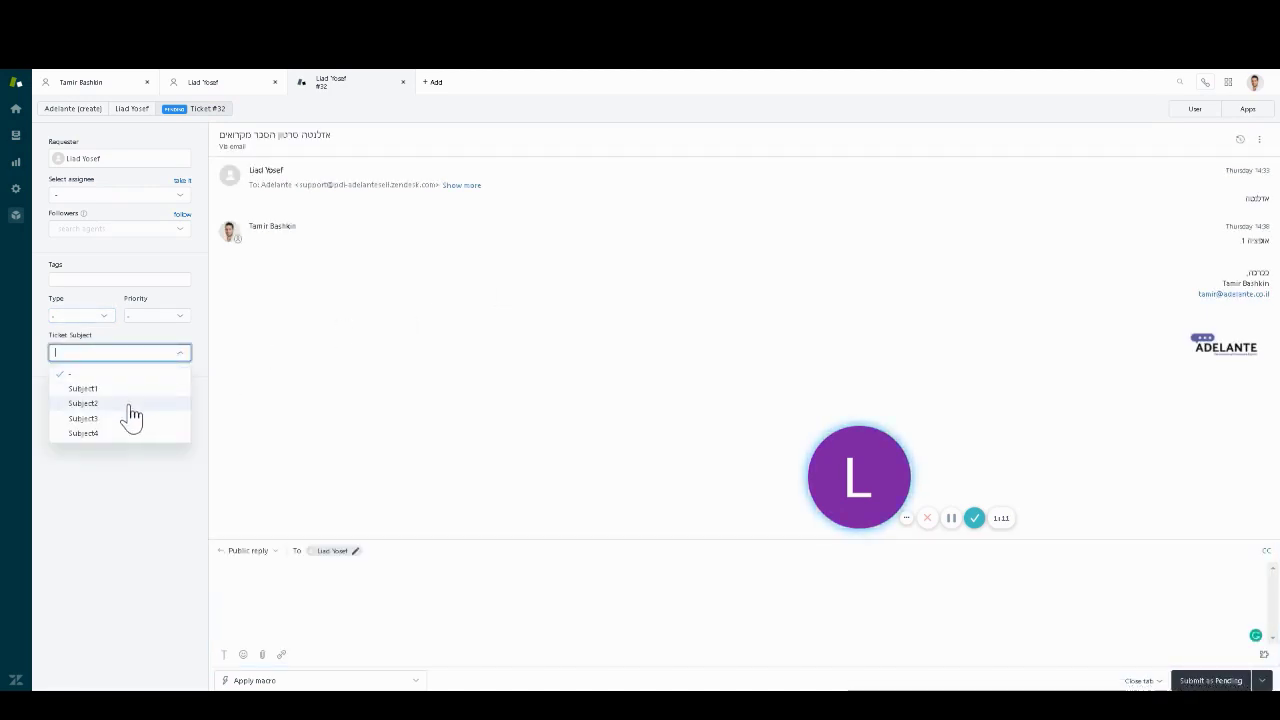
left_click(128, 418)
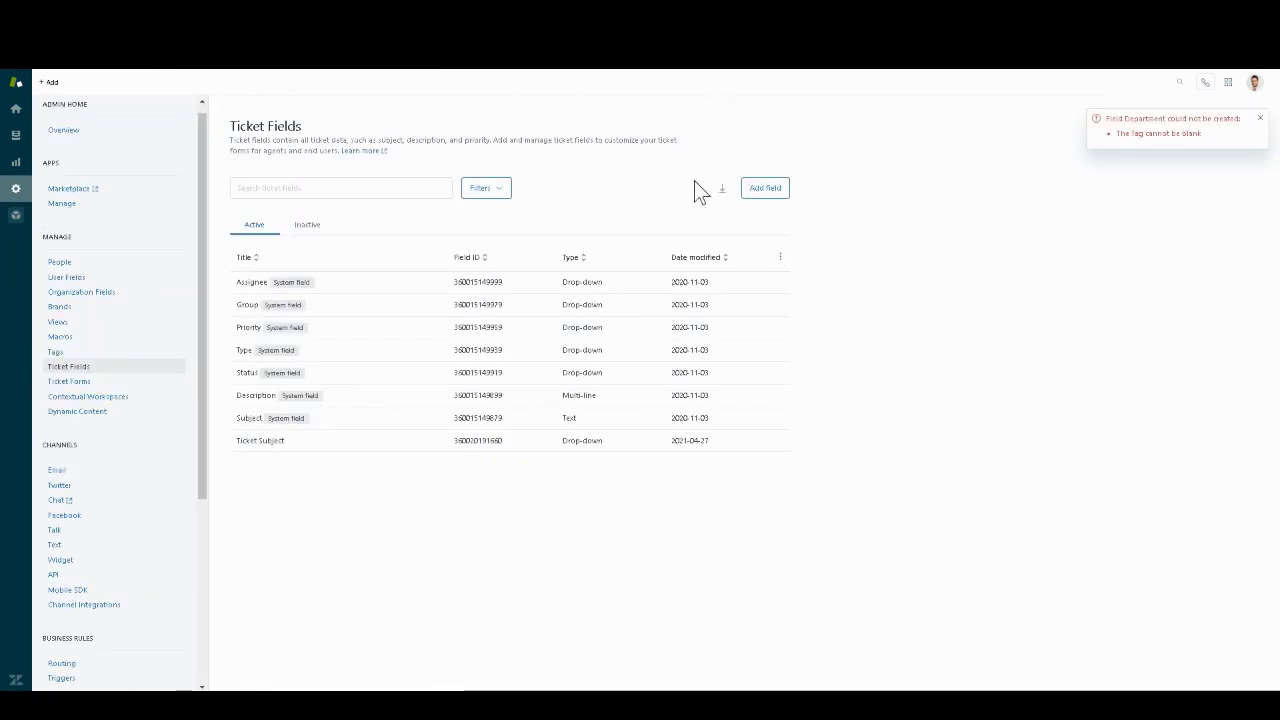
Step: View the options for adding another ticket field, and return to the Ticket Subject field on the pending ticket
left_click(765, 188)
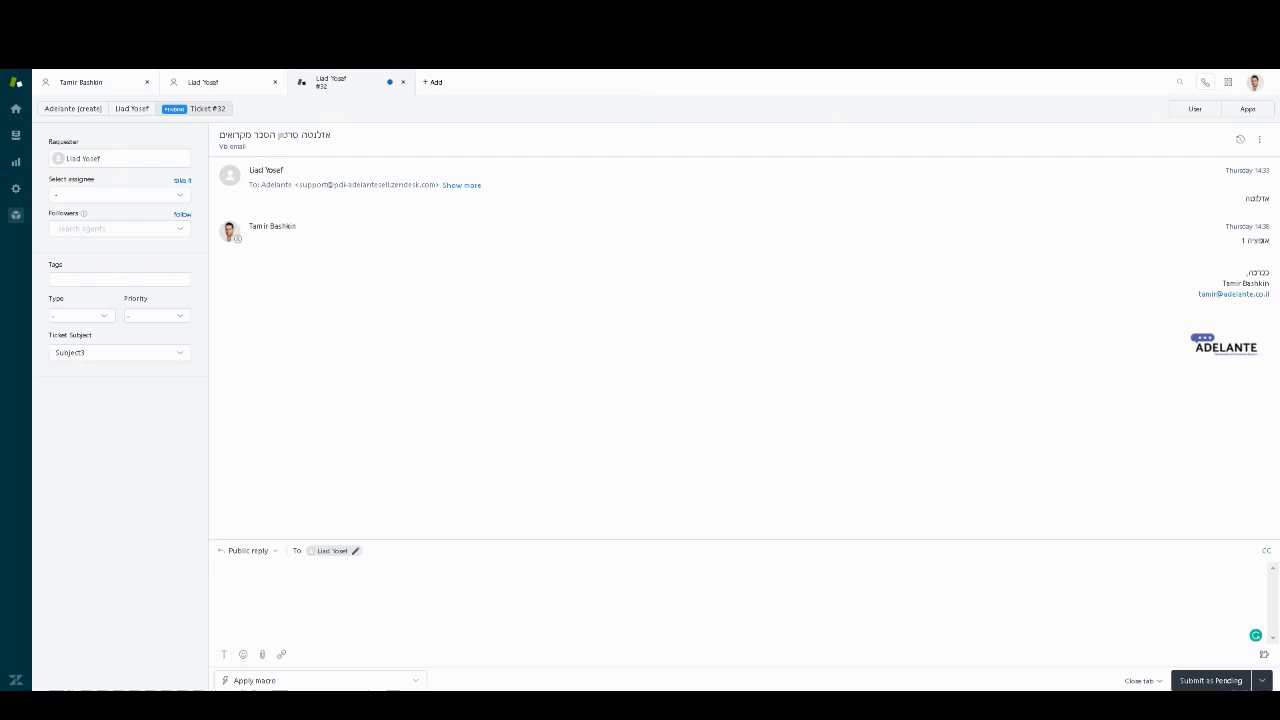
left_click(82, 347)
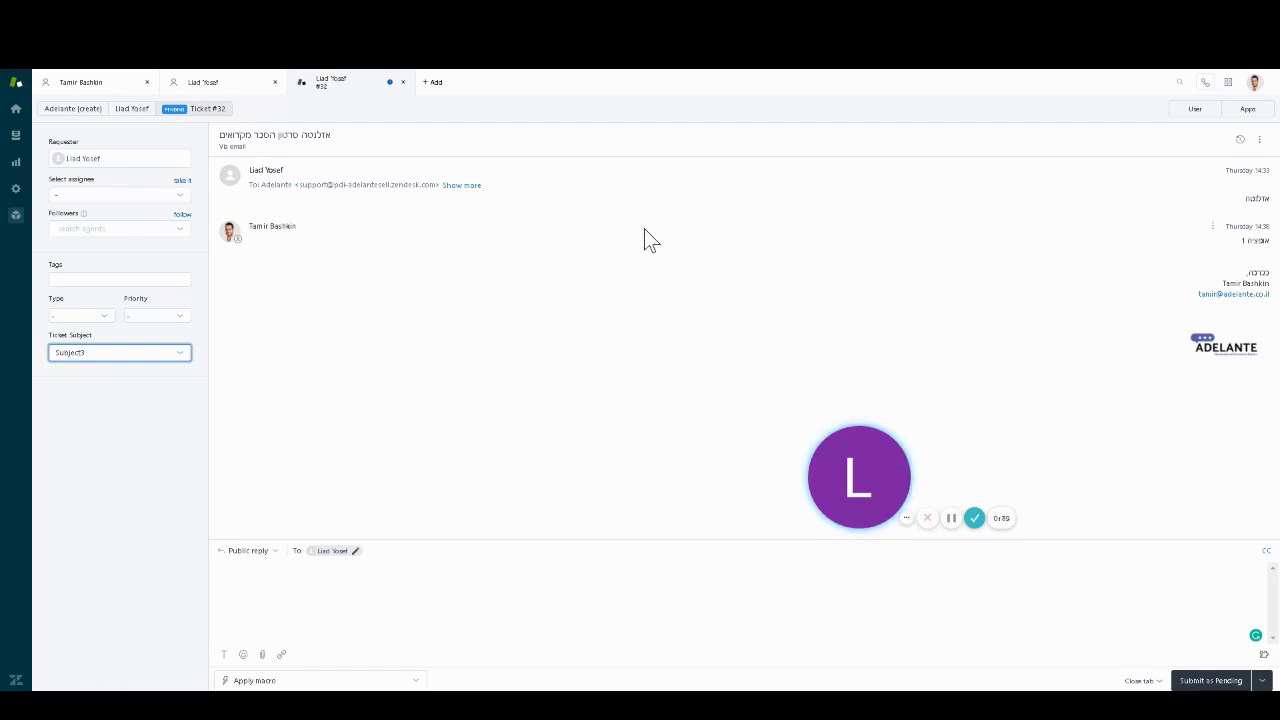
left_click(624, 255)
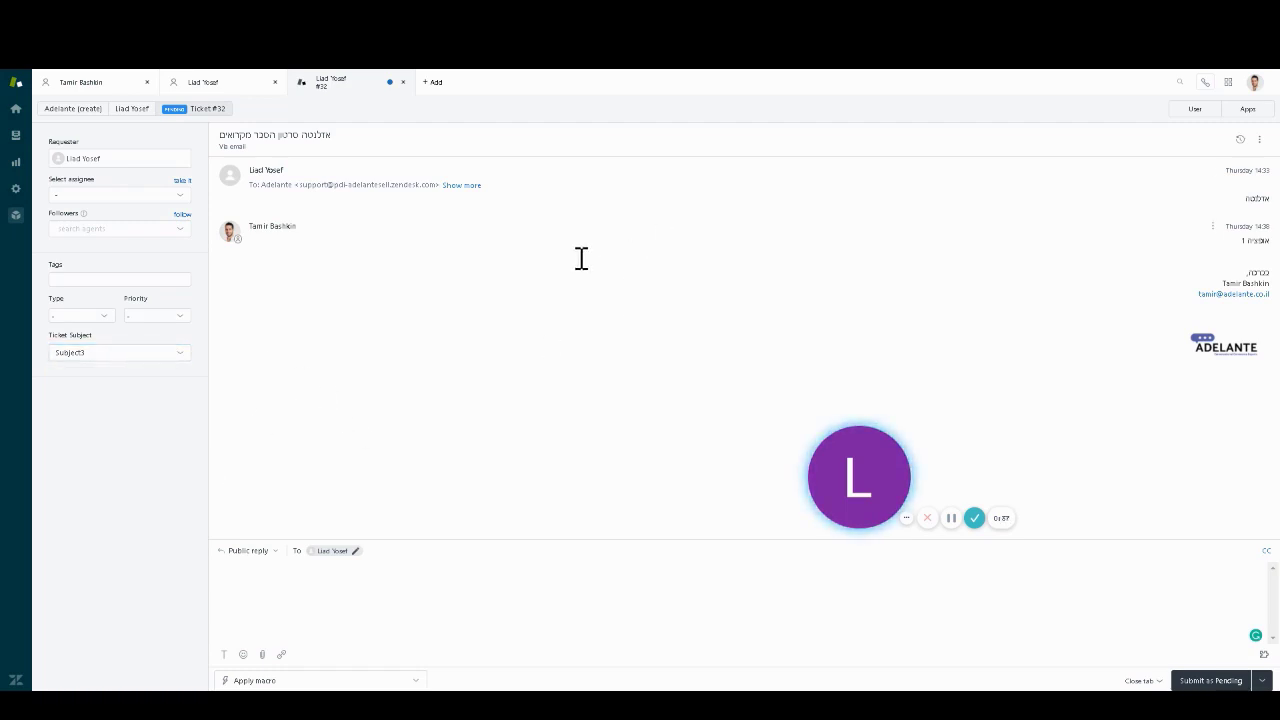
left_click(128, 355)
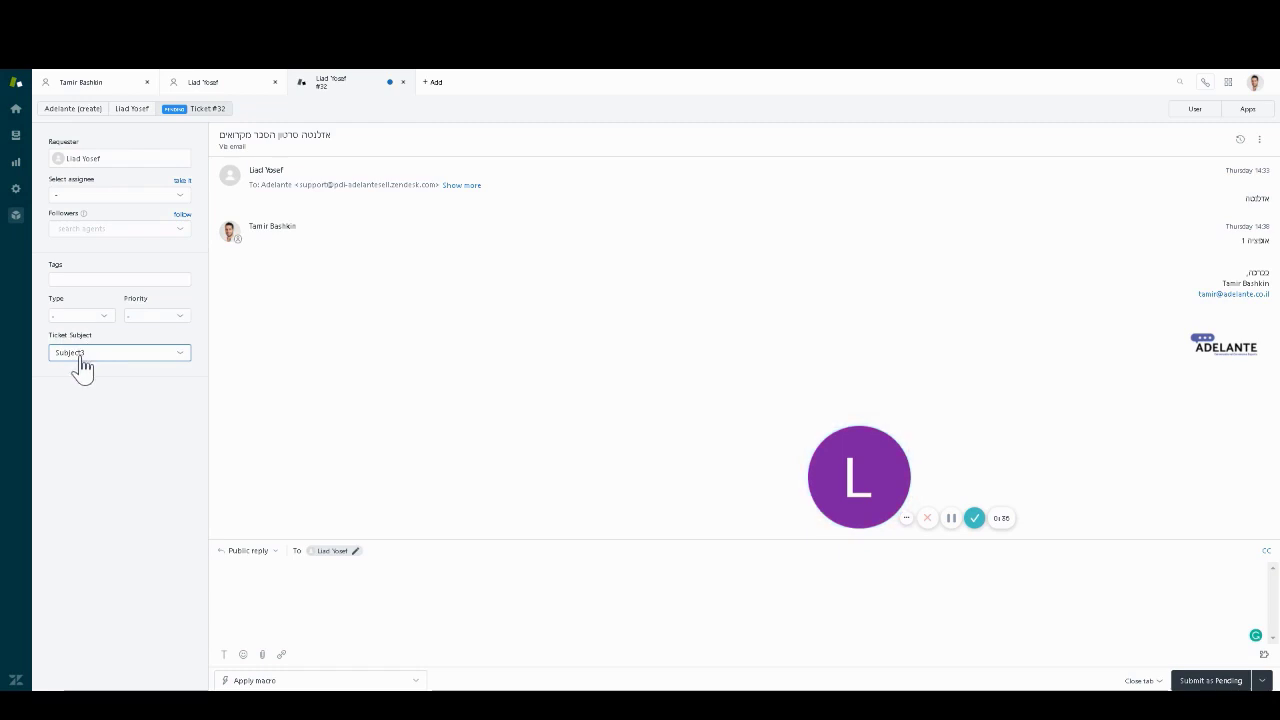